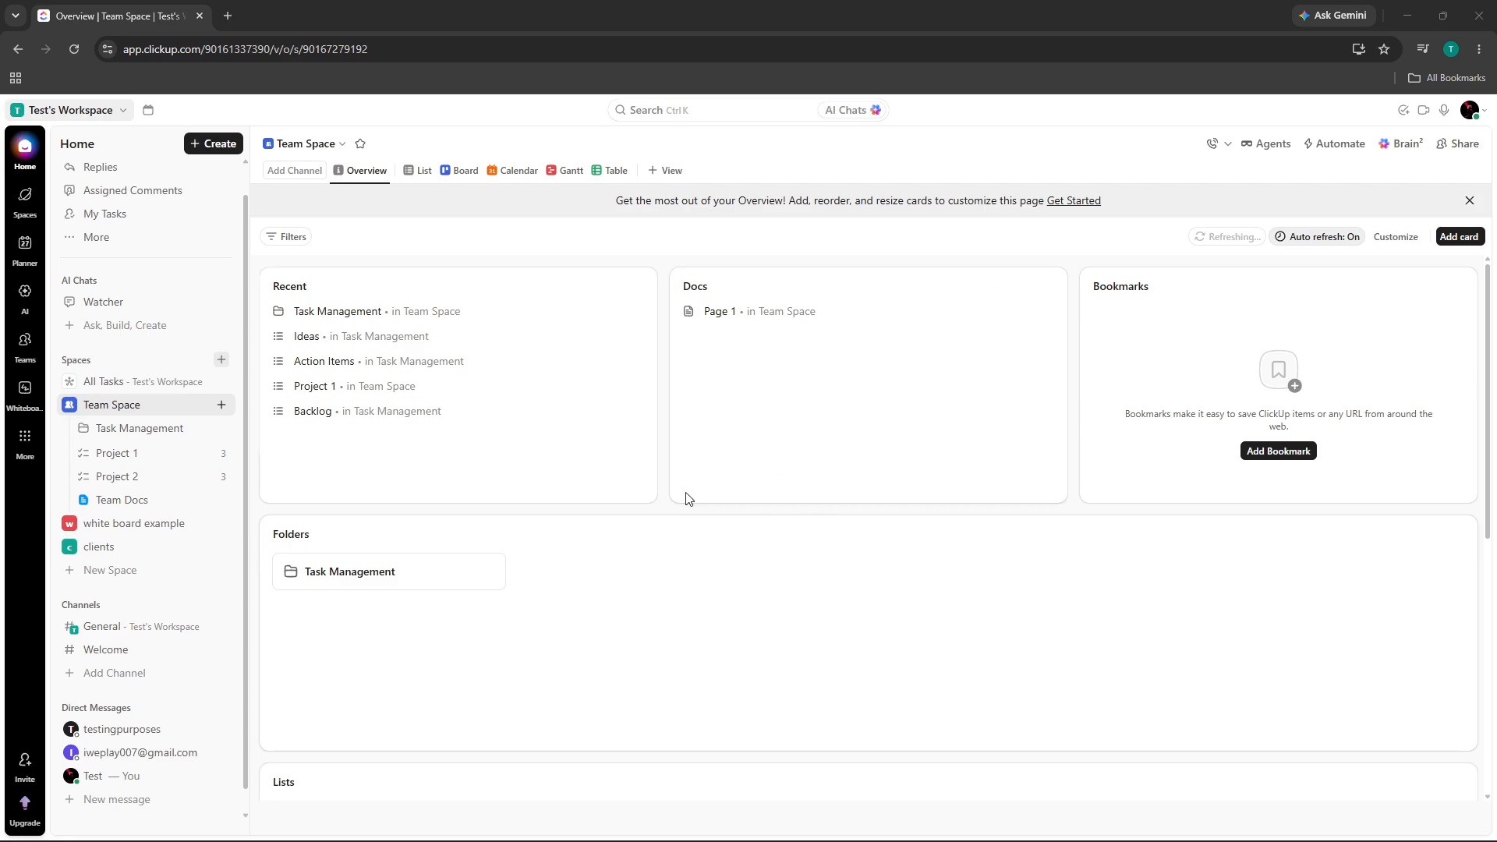
pyautogui.click(333, 49)
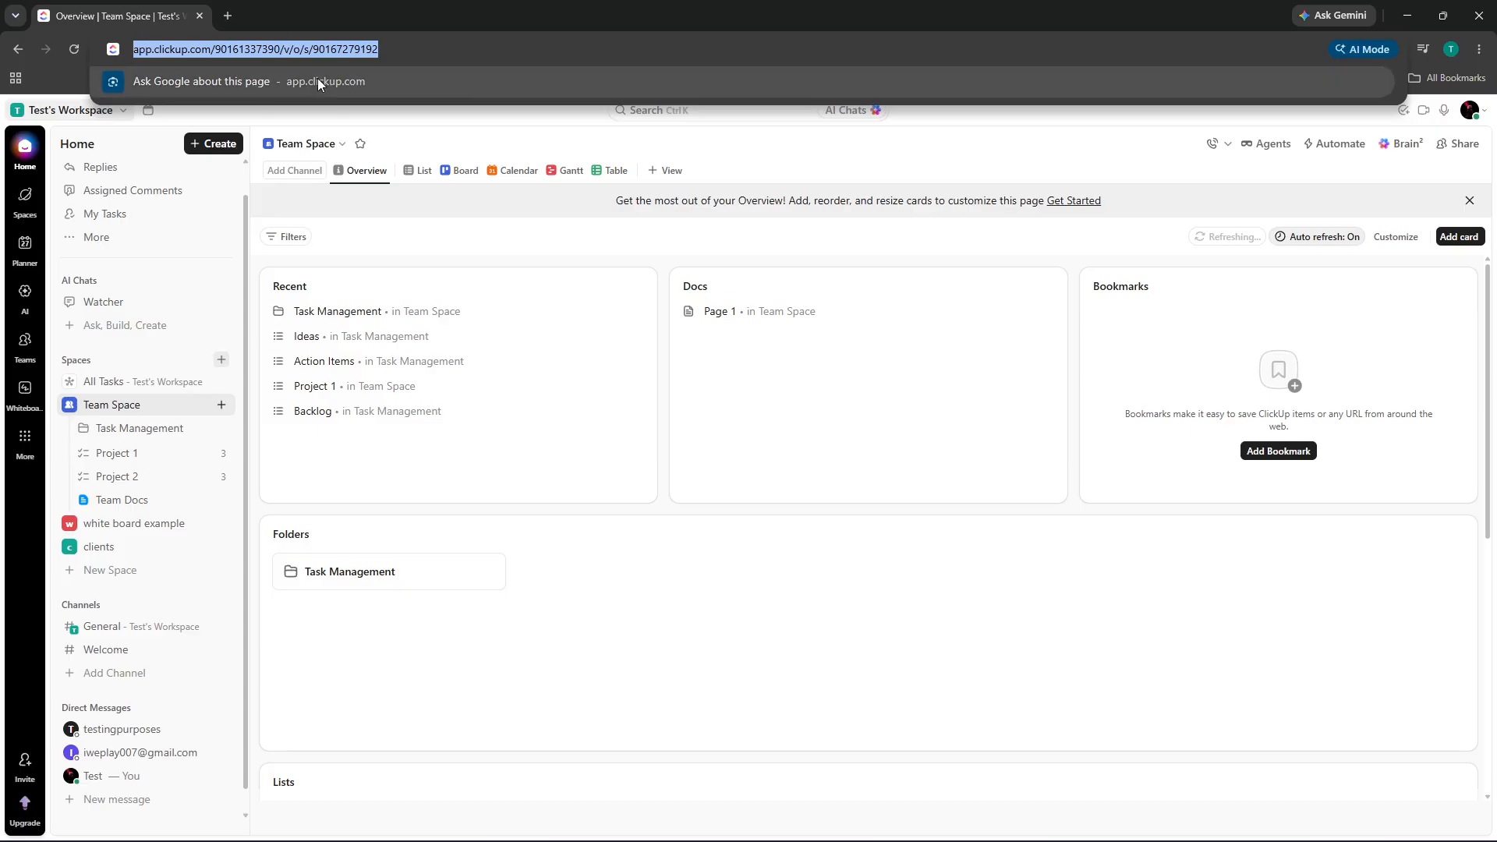
pyautogui.click(1156, 162)
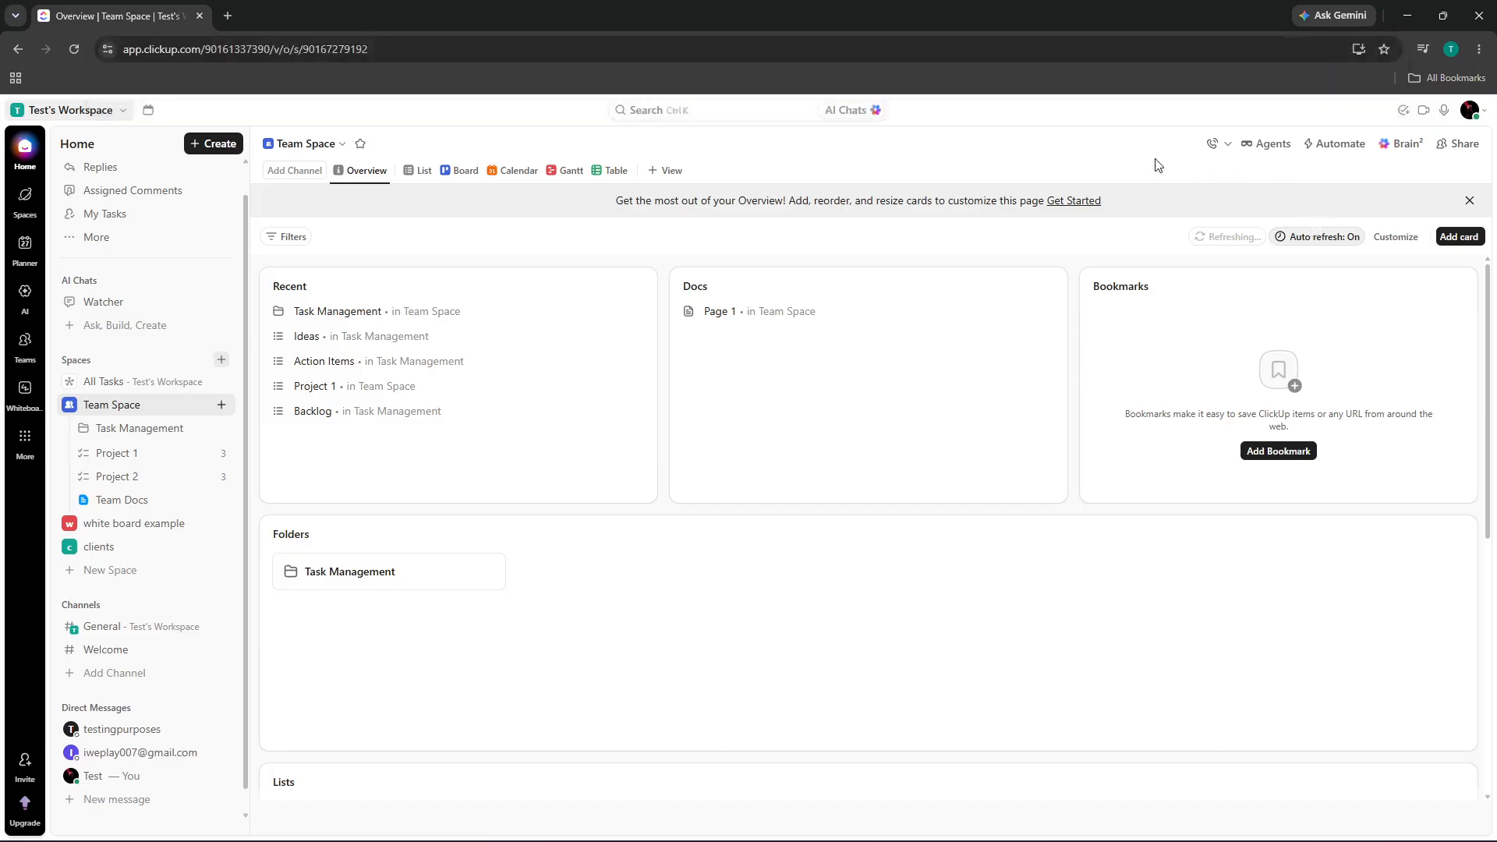
pyautogui.click(1470, 109)
pyautogui.moveTo(1326, 212)
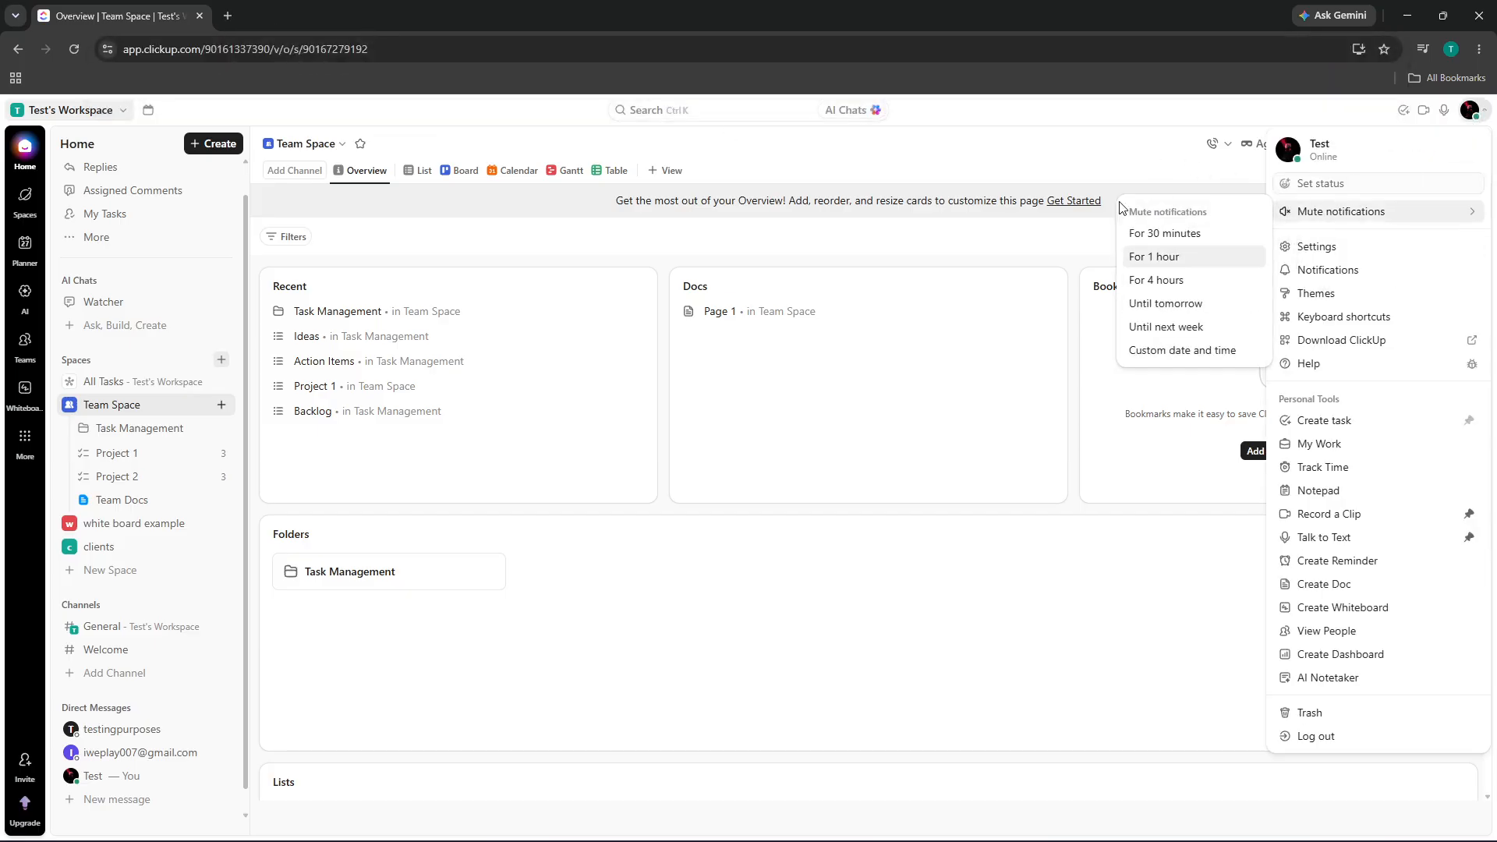
pyautogui.click(1095, 168)
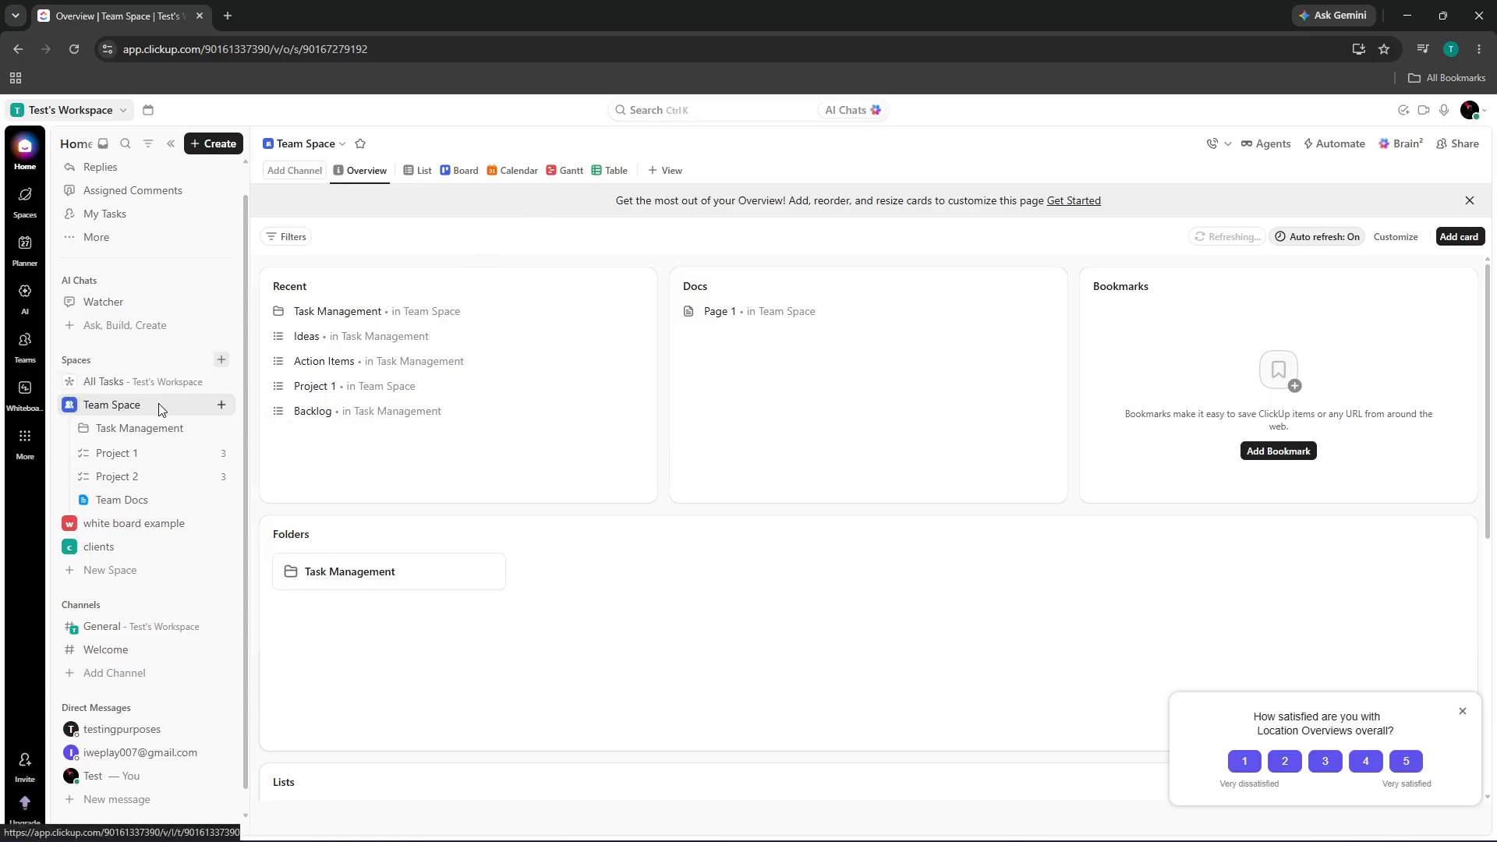
# Step: View all workspace tasks, and open the Action Items list in Team Space's Task Management folder
pyautogui.click(139, 382)
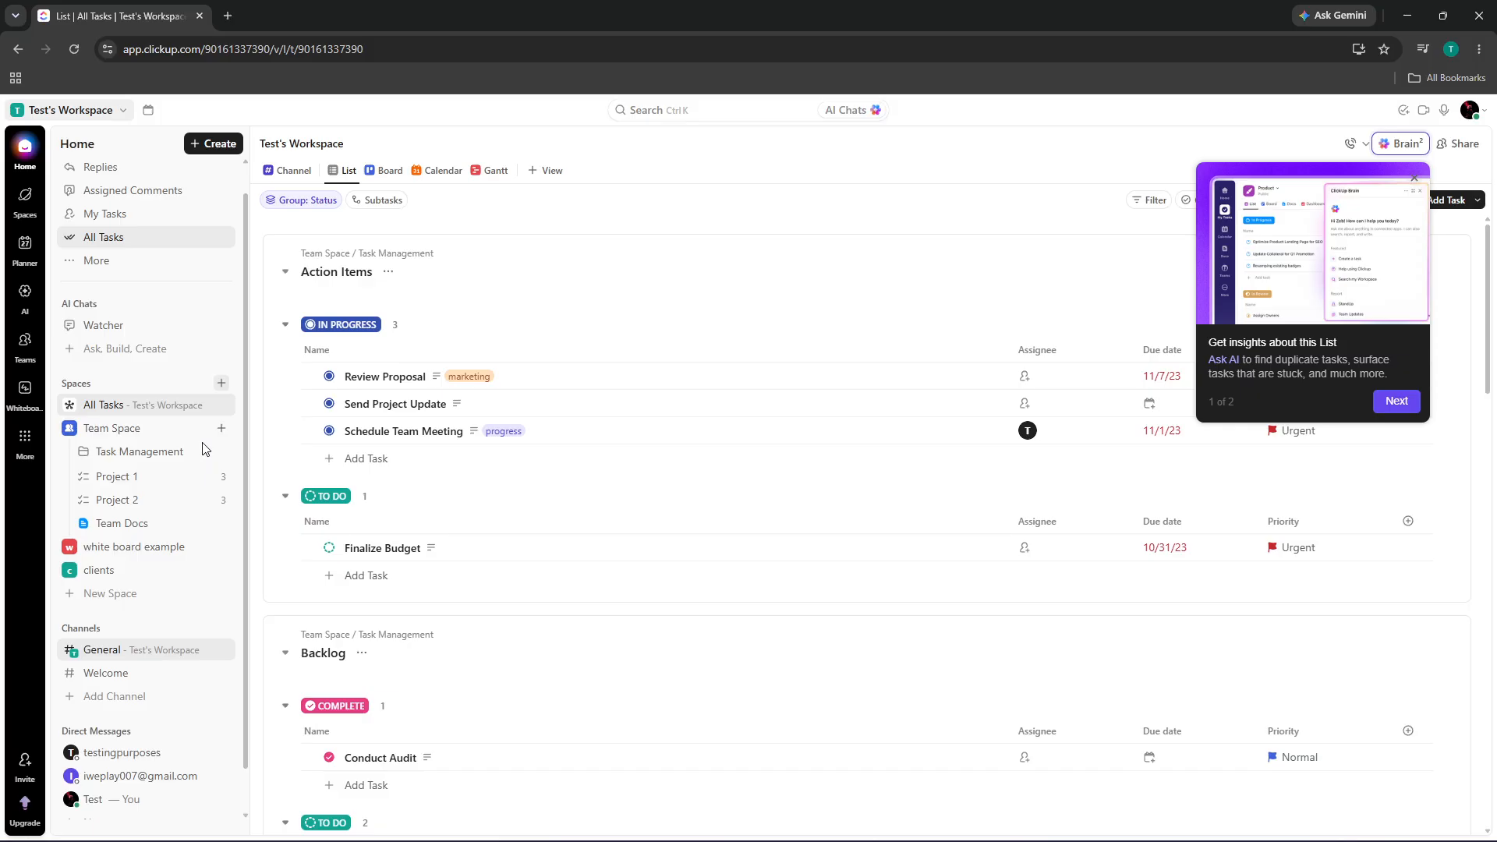
pyautogui.click(121, 455)
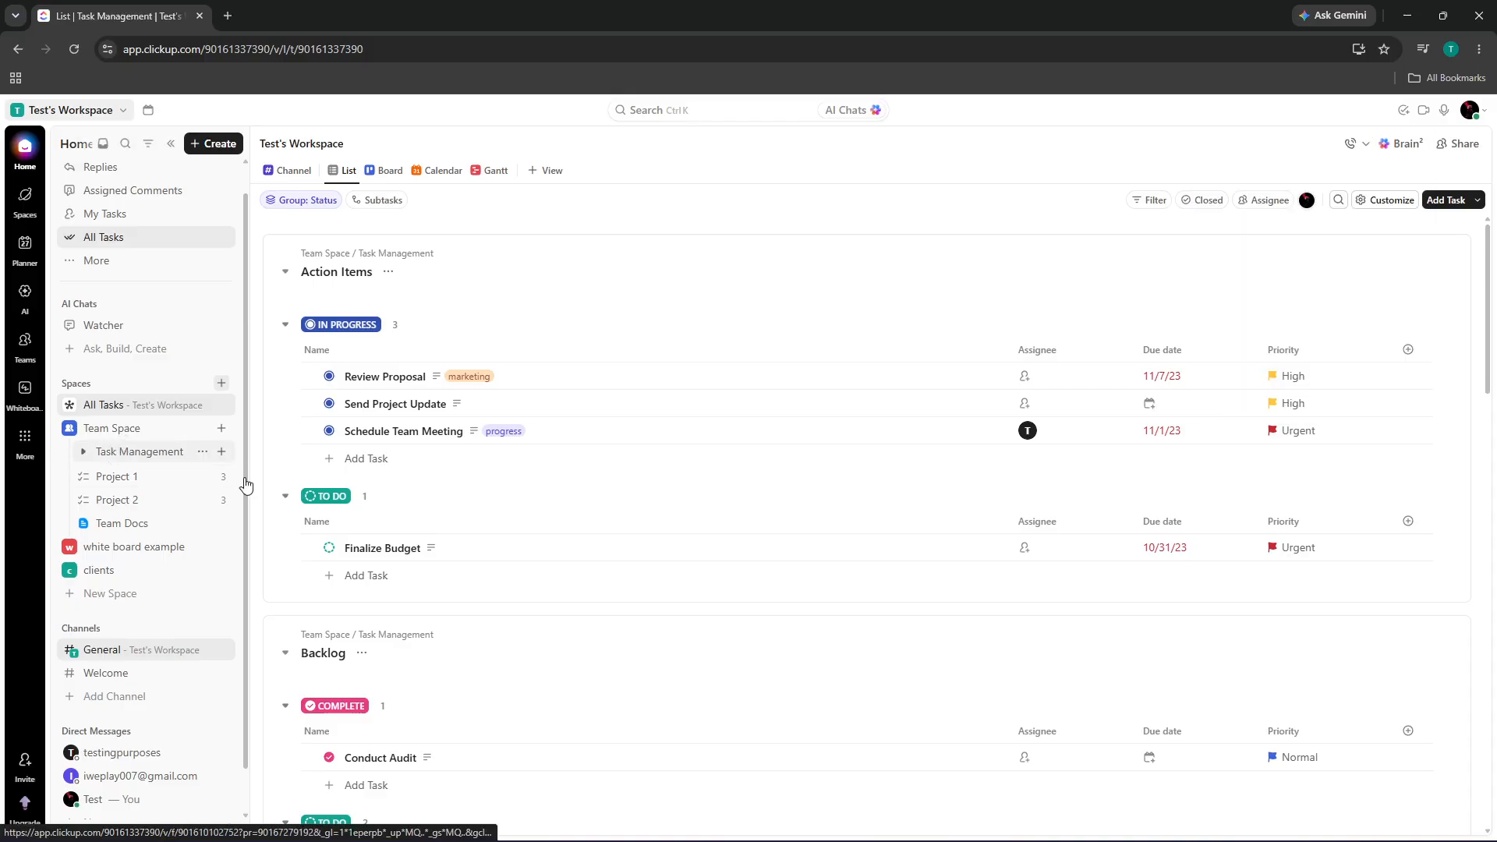
pyautogui.click(129, 453)
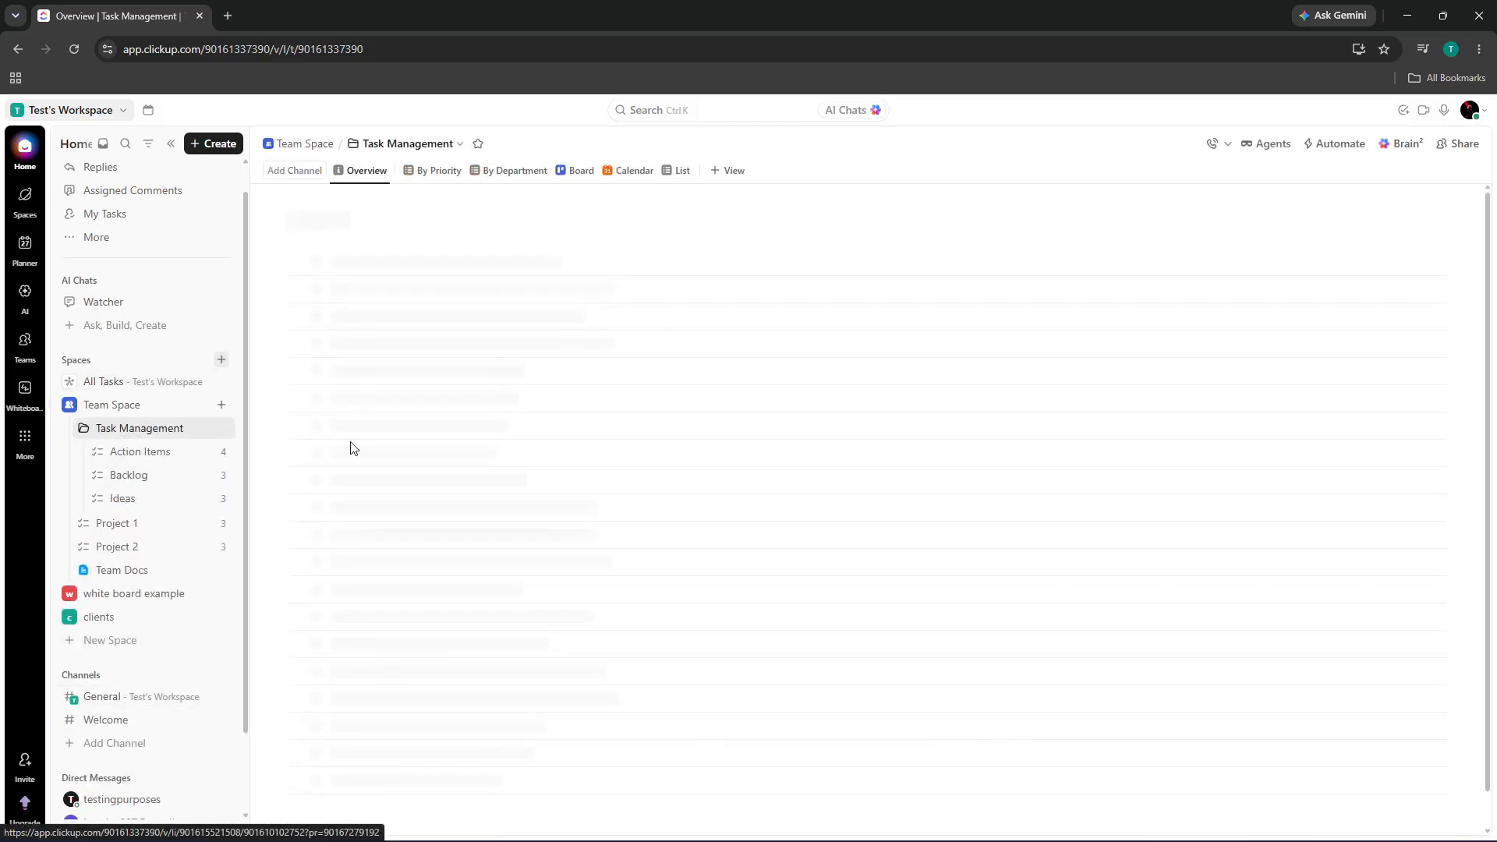
pyautogui.click(134, 455)
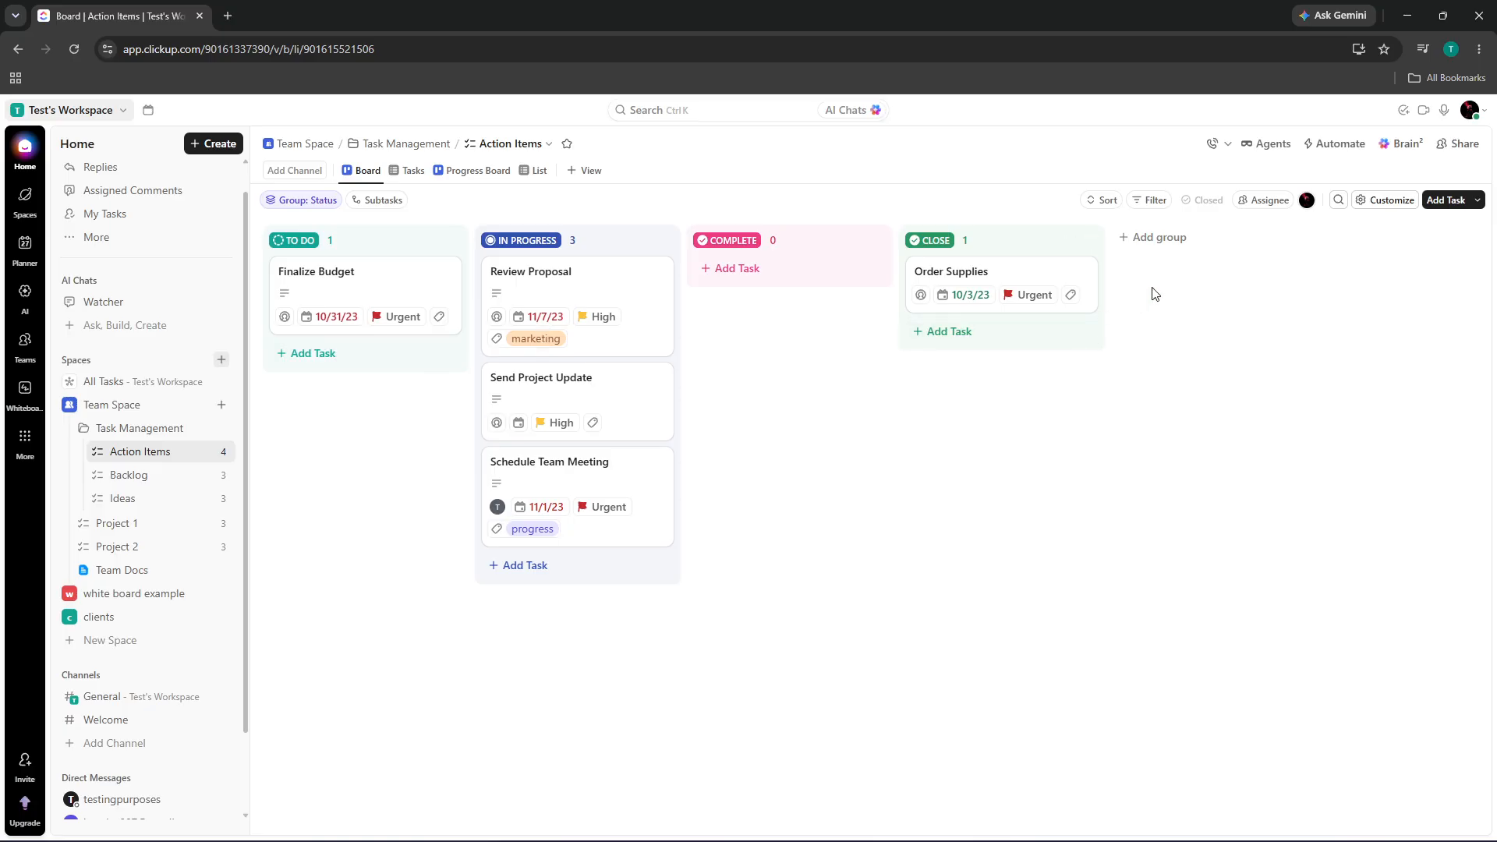
# Step: Start a new task in Action Items named "write blogpost" with the description "2026"
pyautogui.click(1454, 209)
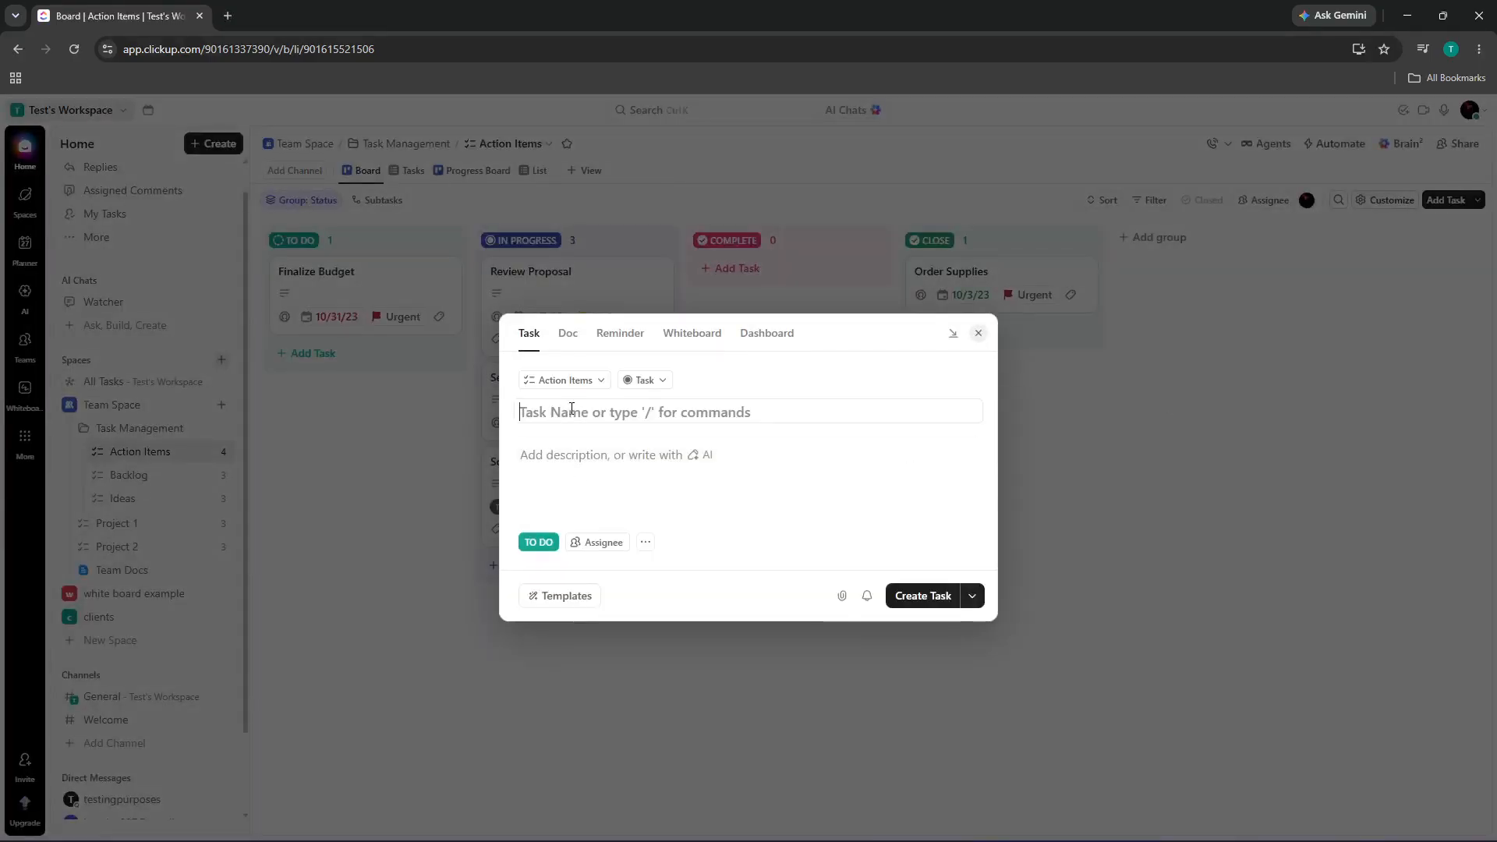
pyautogui.write('write ')
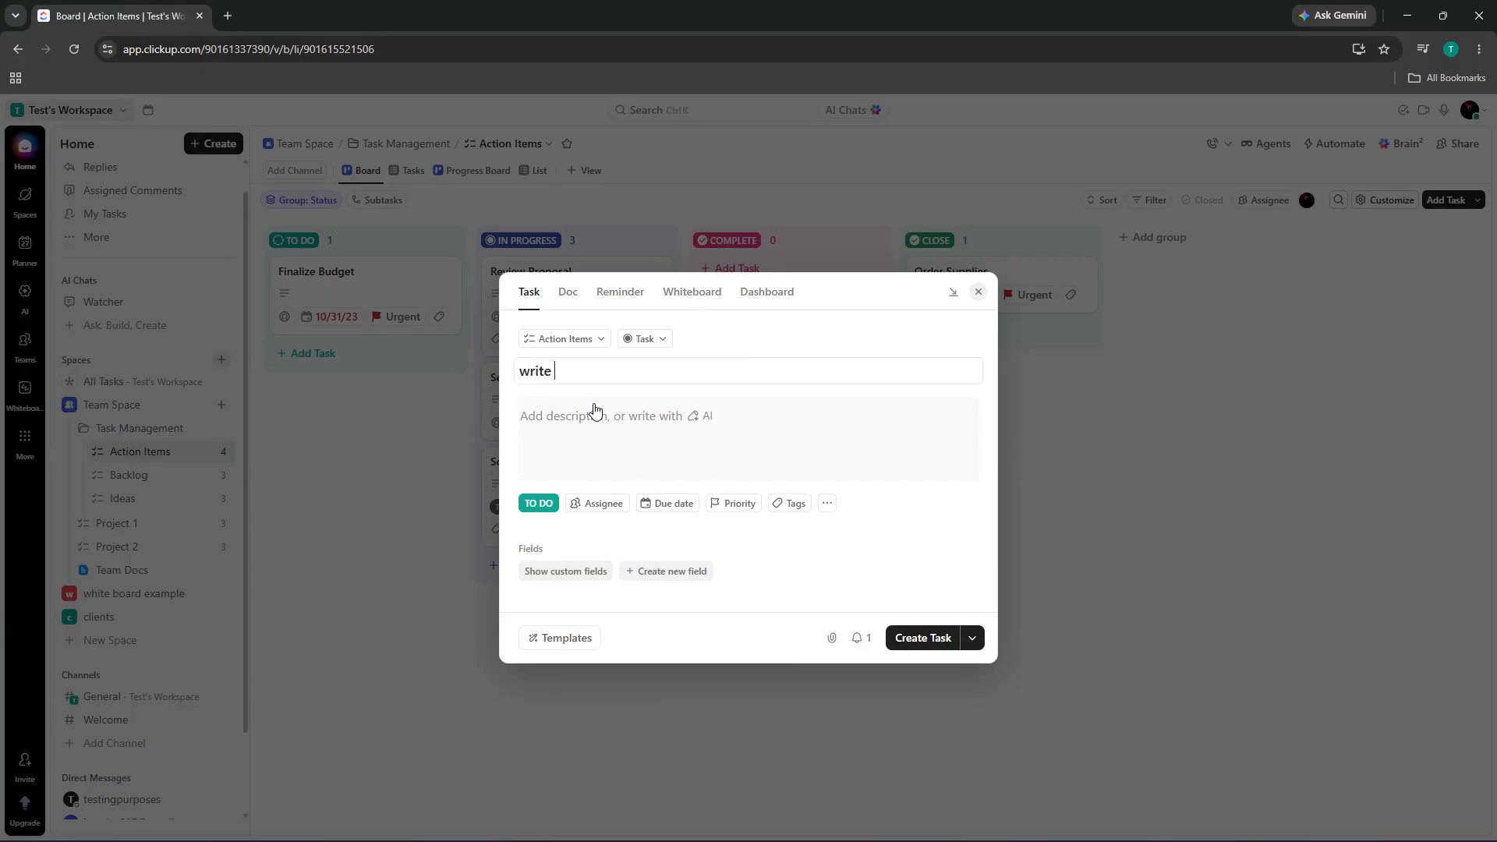
pyautogui.write('blogpost')
pyautogui.click(595, 410)
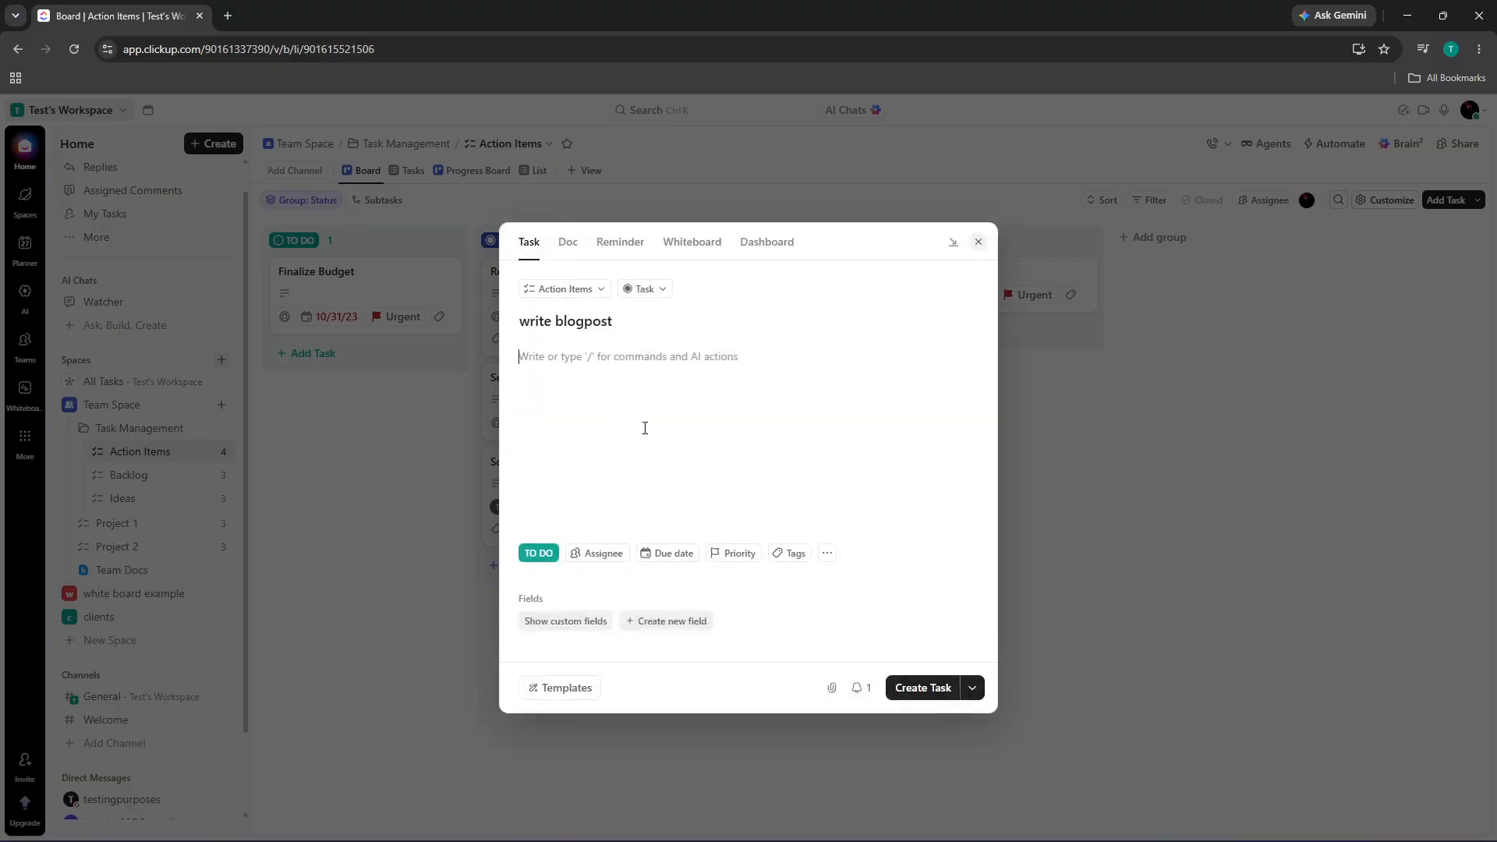
pyautogui.write('2026')
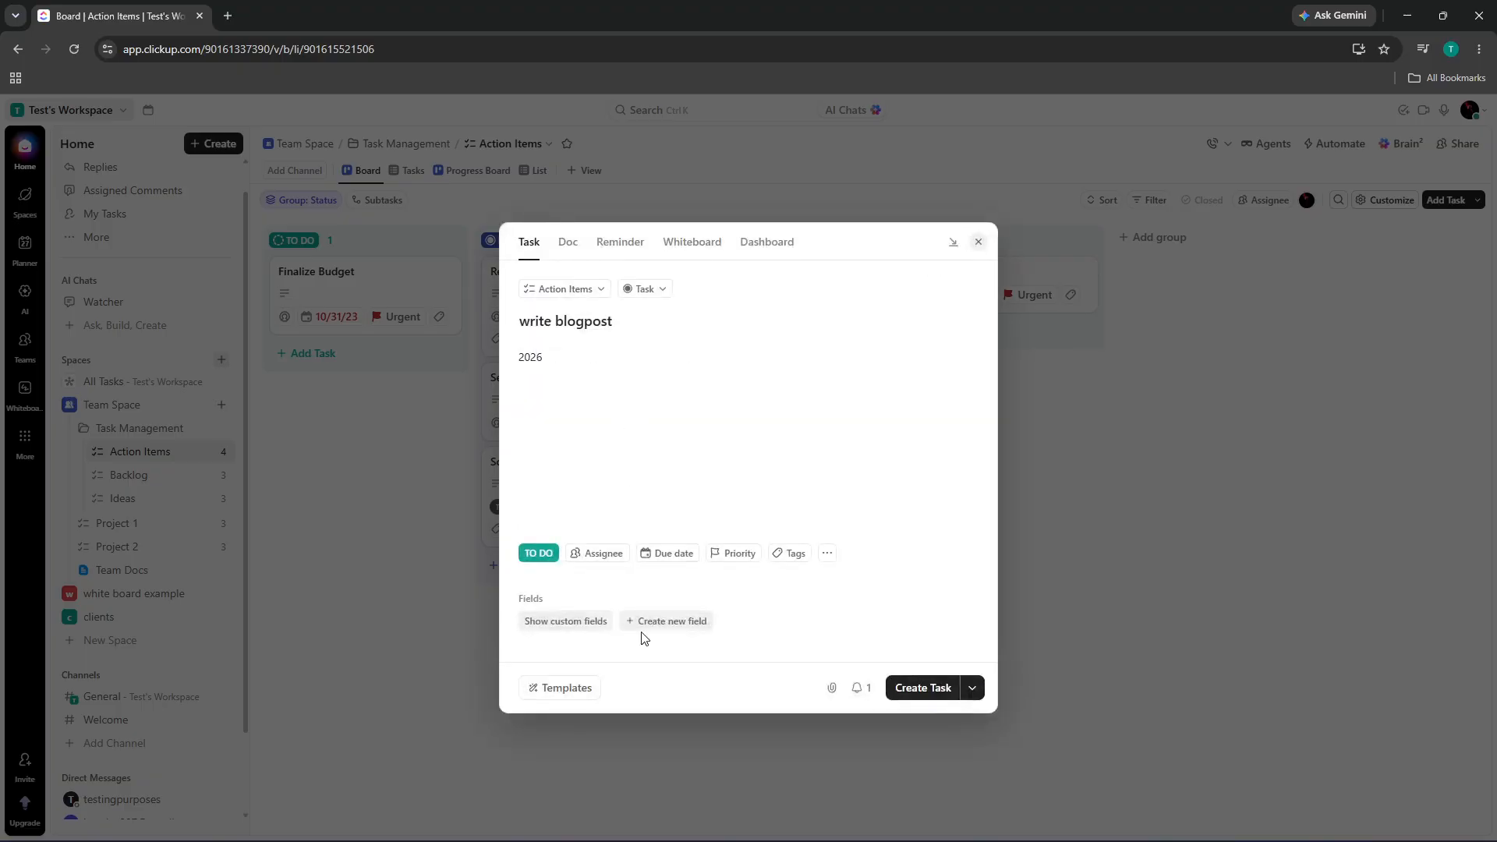
# Step: Set the new task's status to In Progress, its due date to Today and its priority to Urgent
pyautogui.click(539, 556)
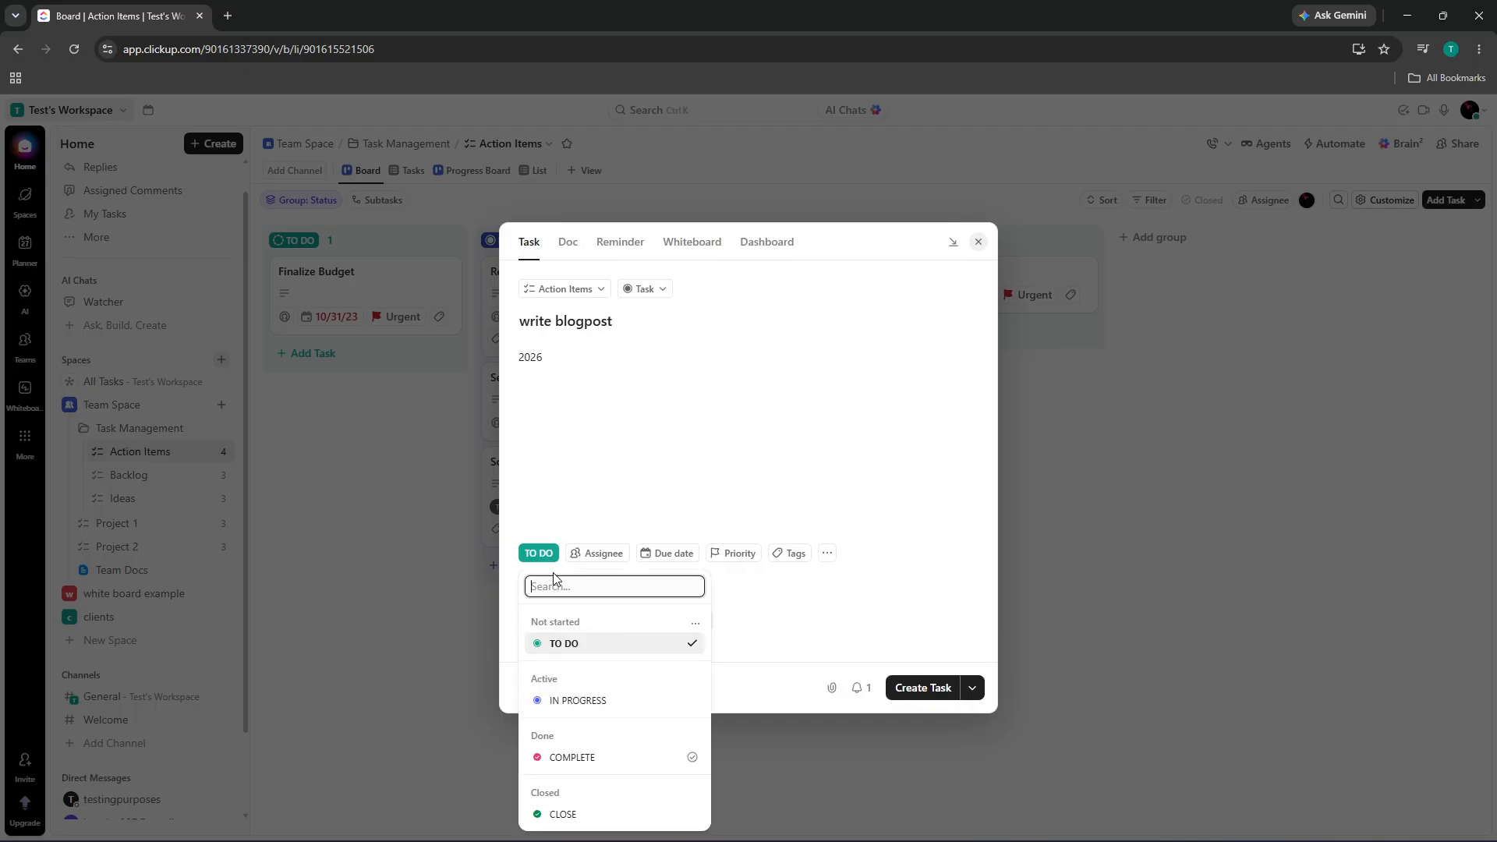
pyautogui.click(648, 709)
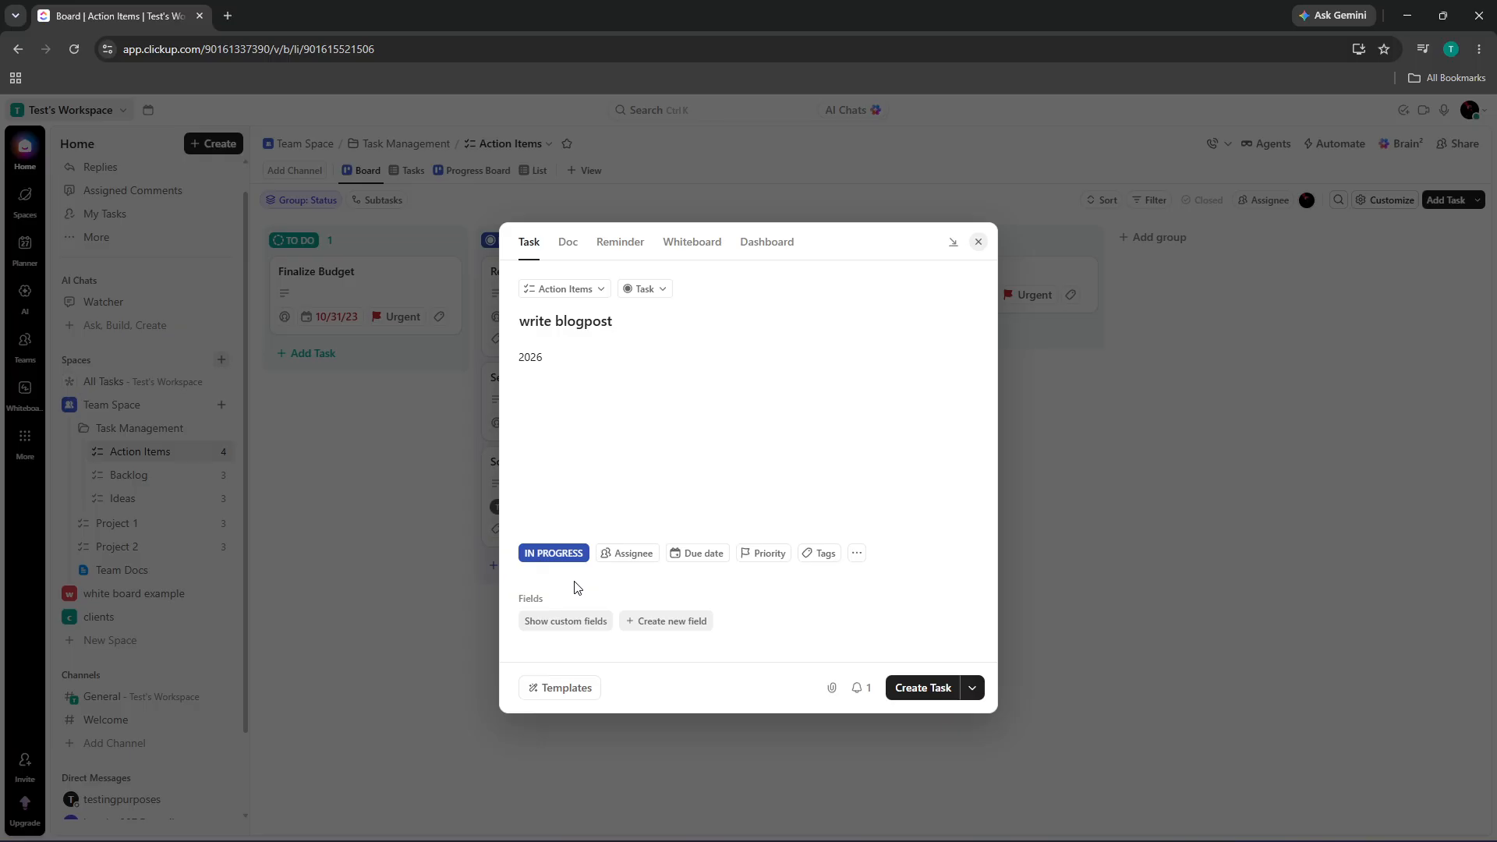
pyautogui.click(696, 555)
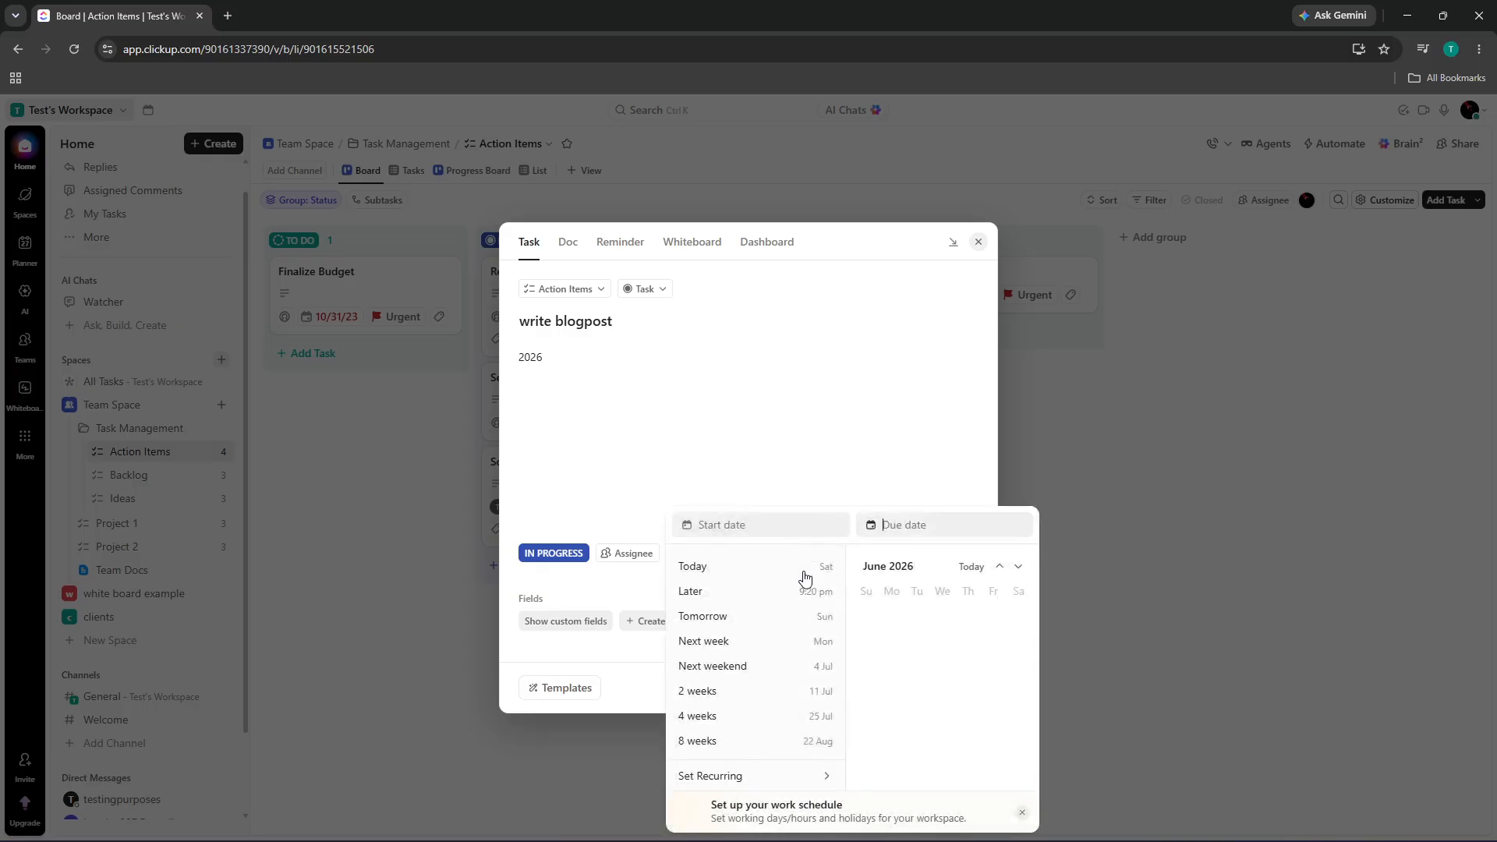
pyautogui.click(758, 575)
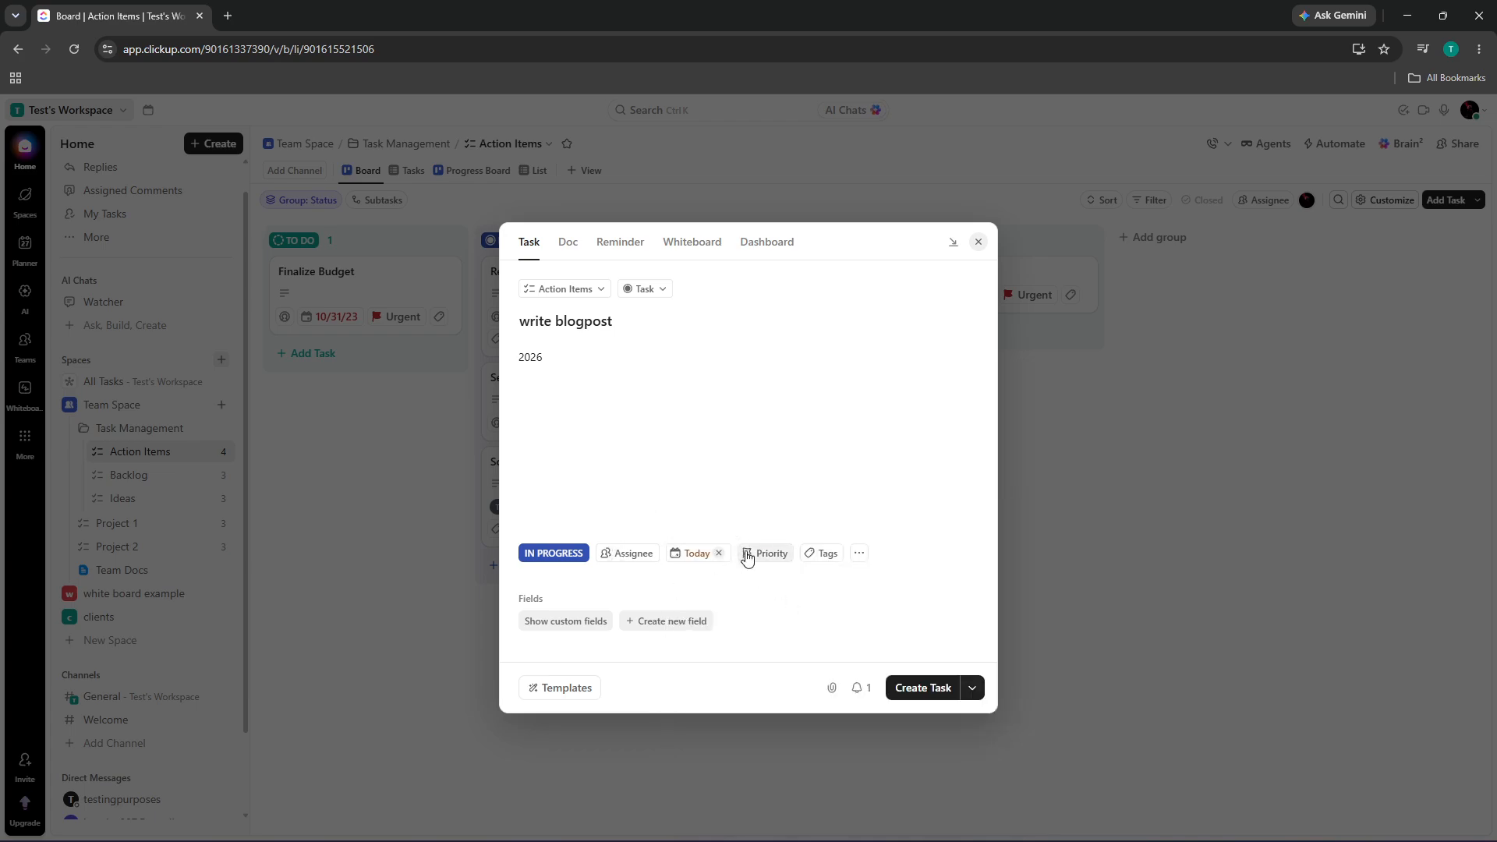
pyautogui.click(771, 559)
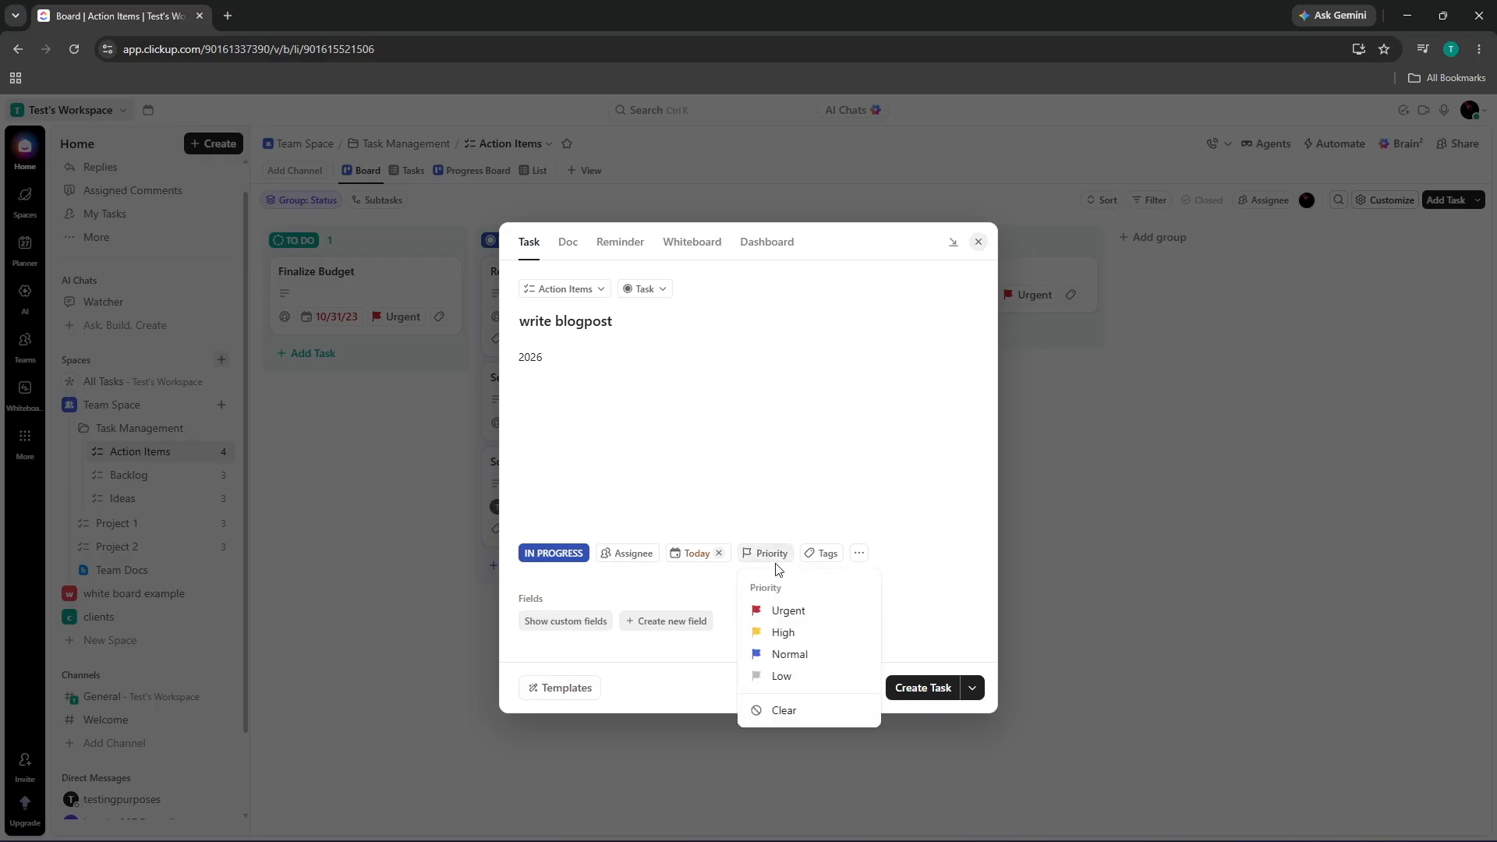
pyautogui.click(786, 614)
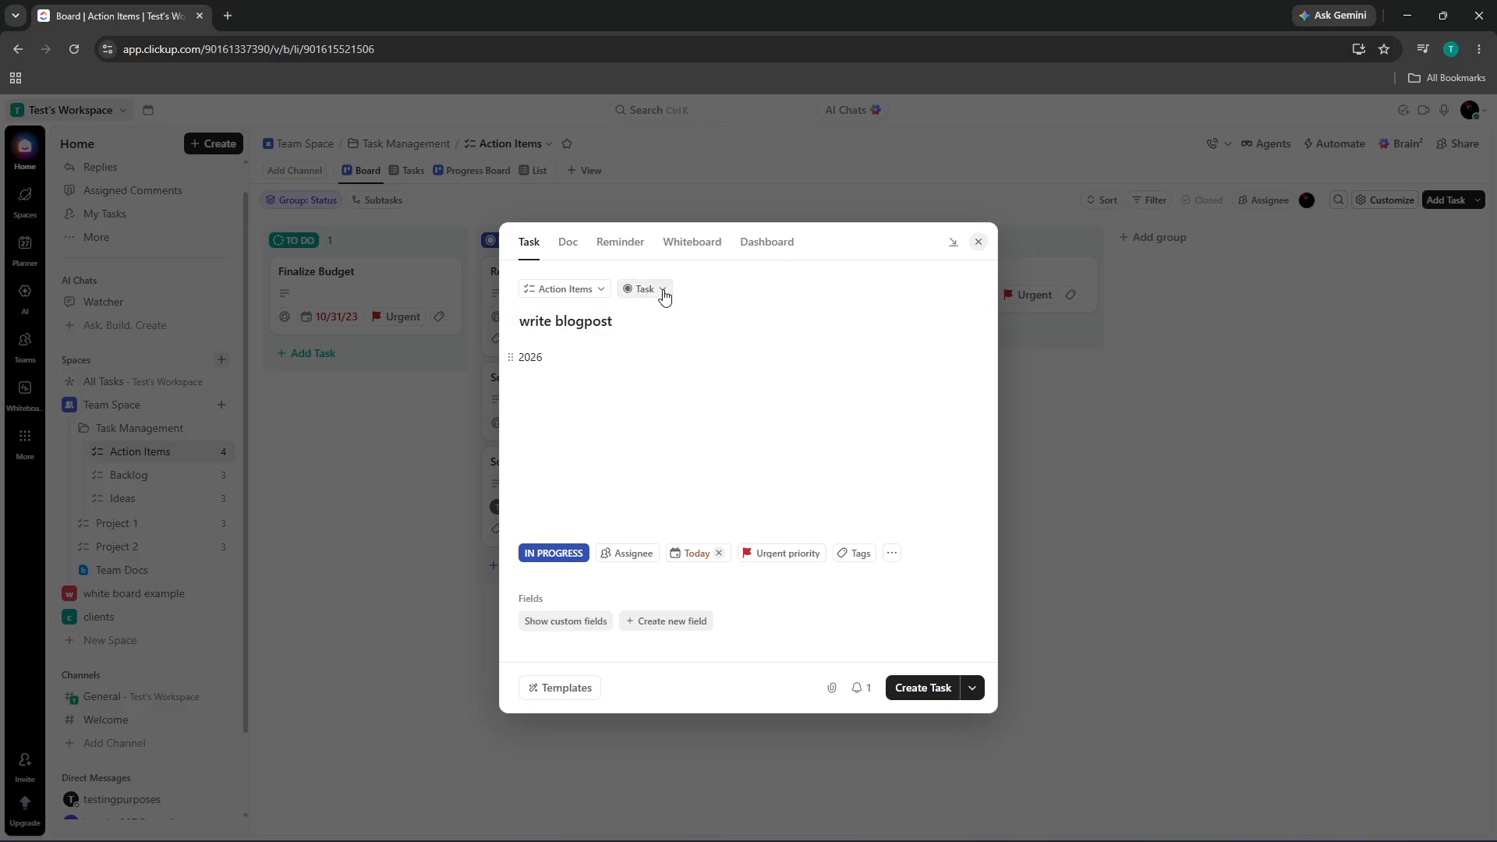
# Step: Add a subtask named "create output" to the "write blogpost" task and create the task
pyautogui.click(973, 690)
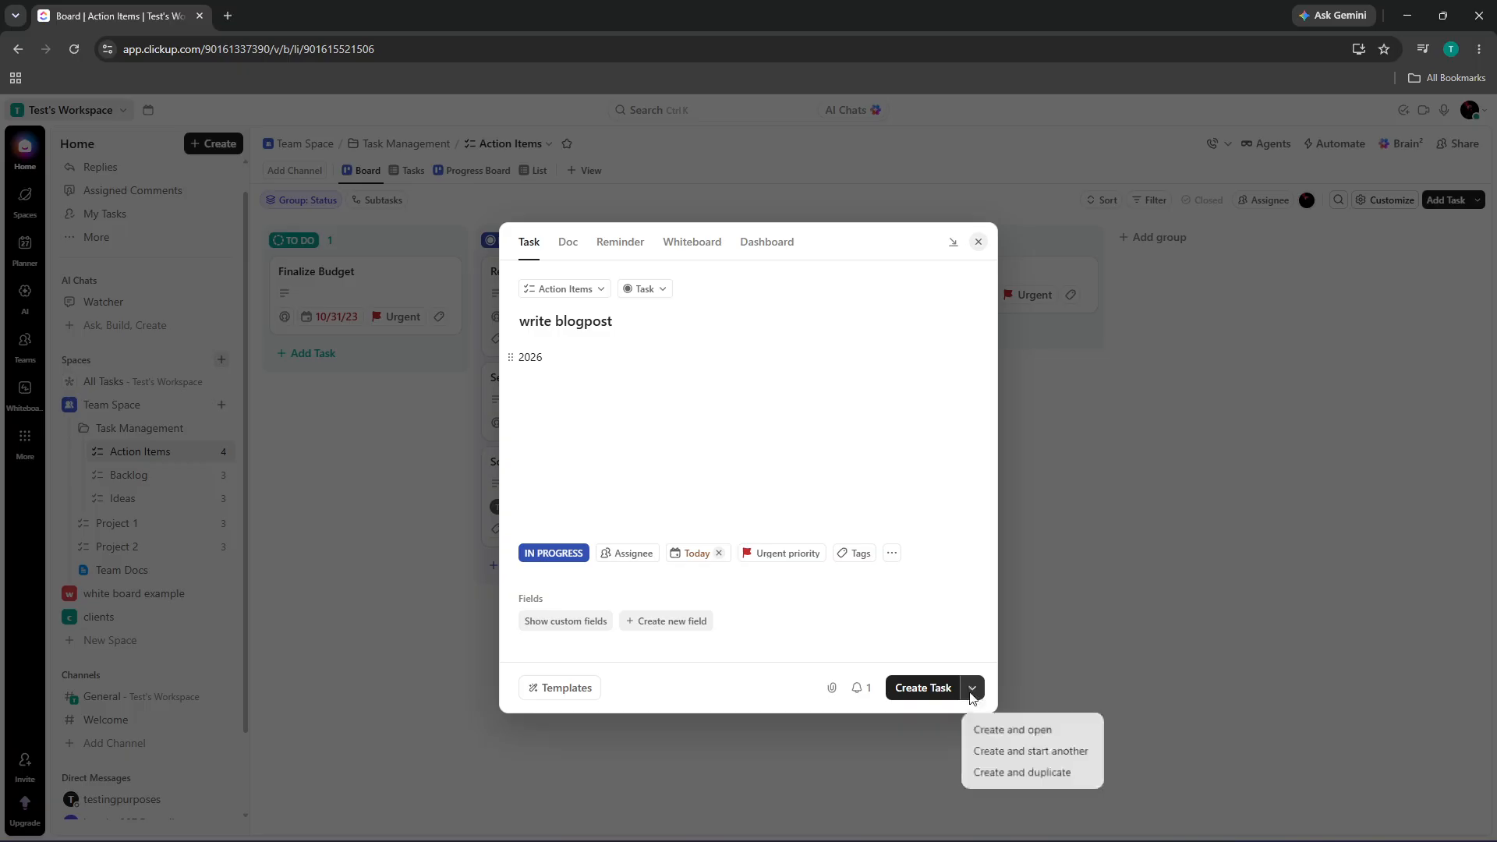
pyautogui.click(724, 677)
pyautogui.click(891, 553)
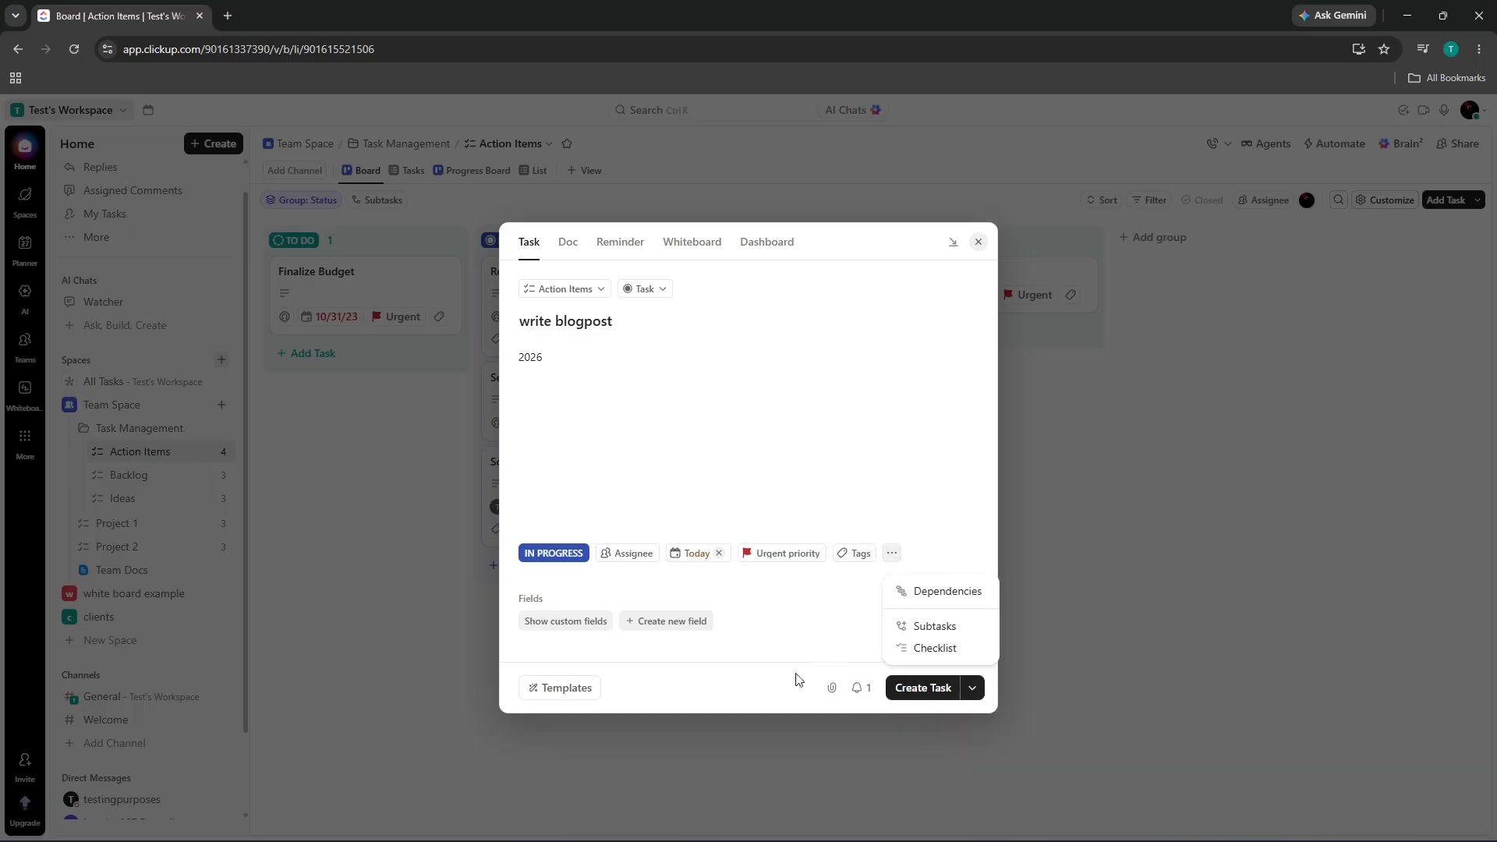
pyautogui.click(935, 630)
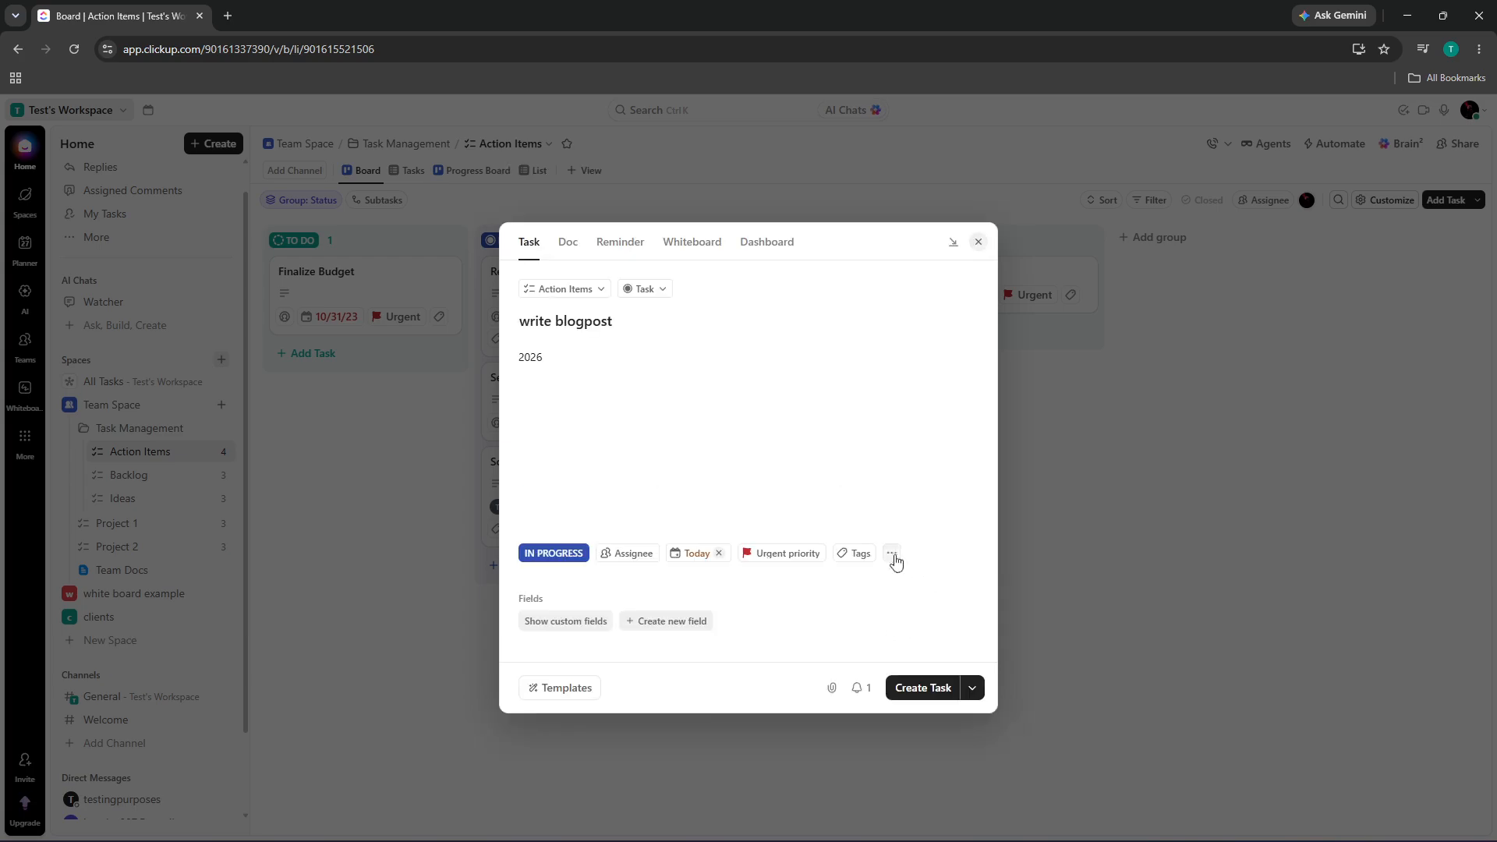
pyautogui.click(893, 554)
pyautogui.click(934, 628)
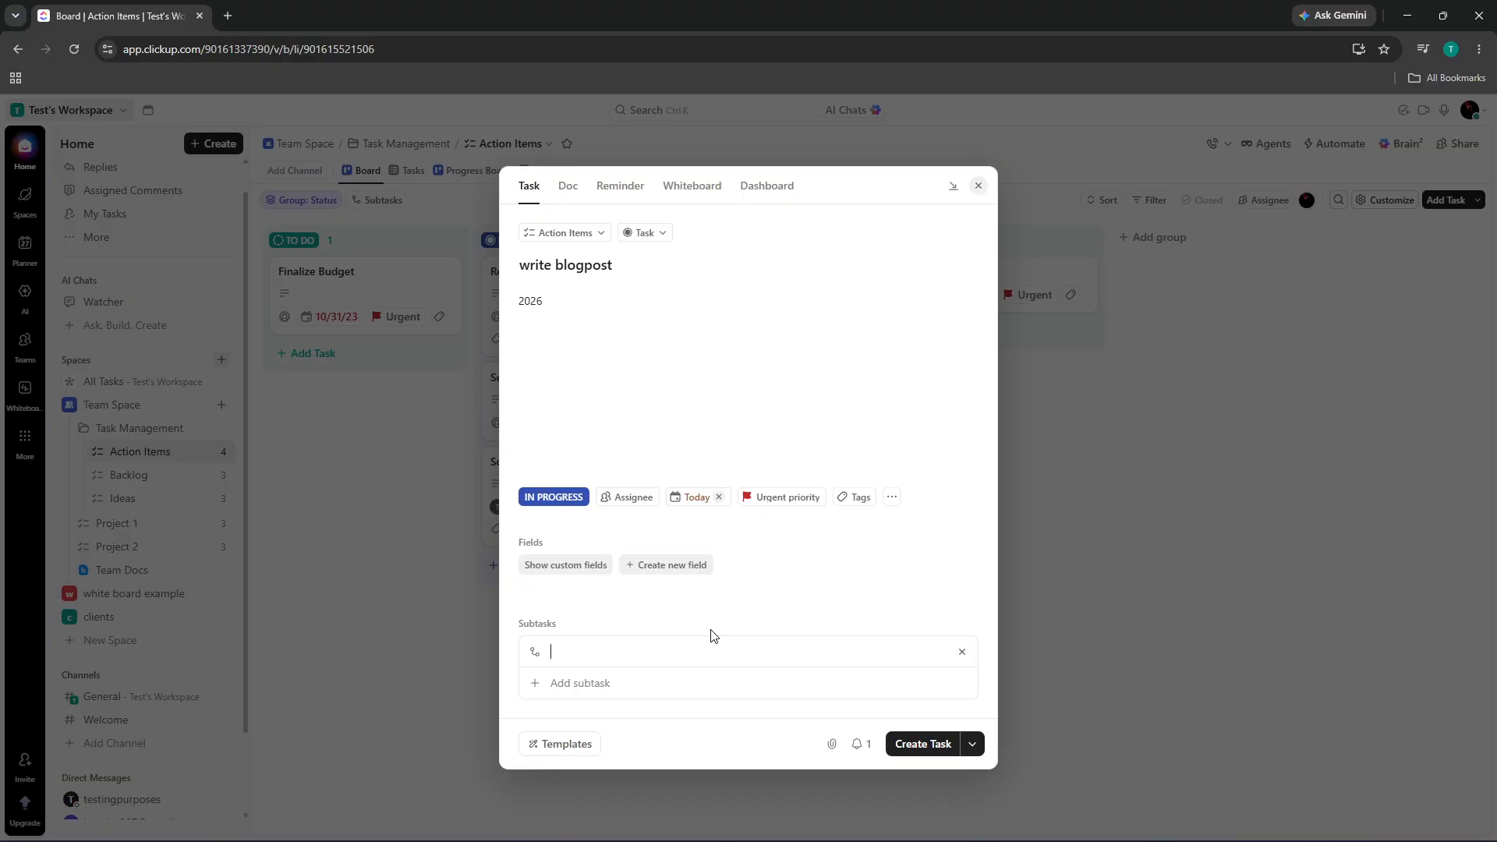
pyautogui.write('create output')
pyautogui.press('Return')
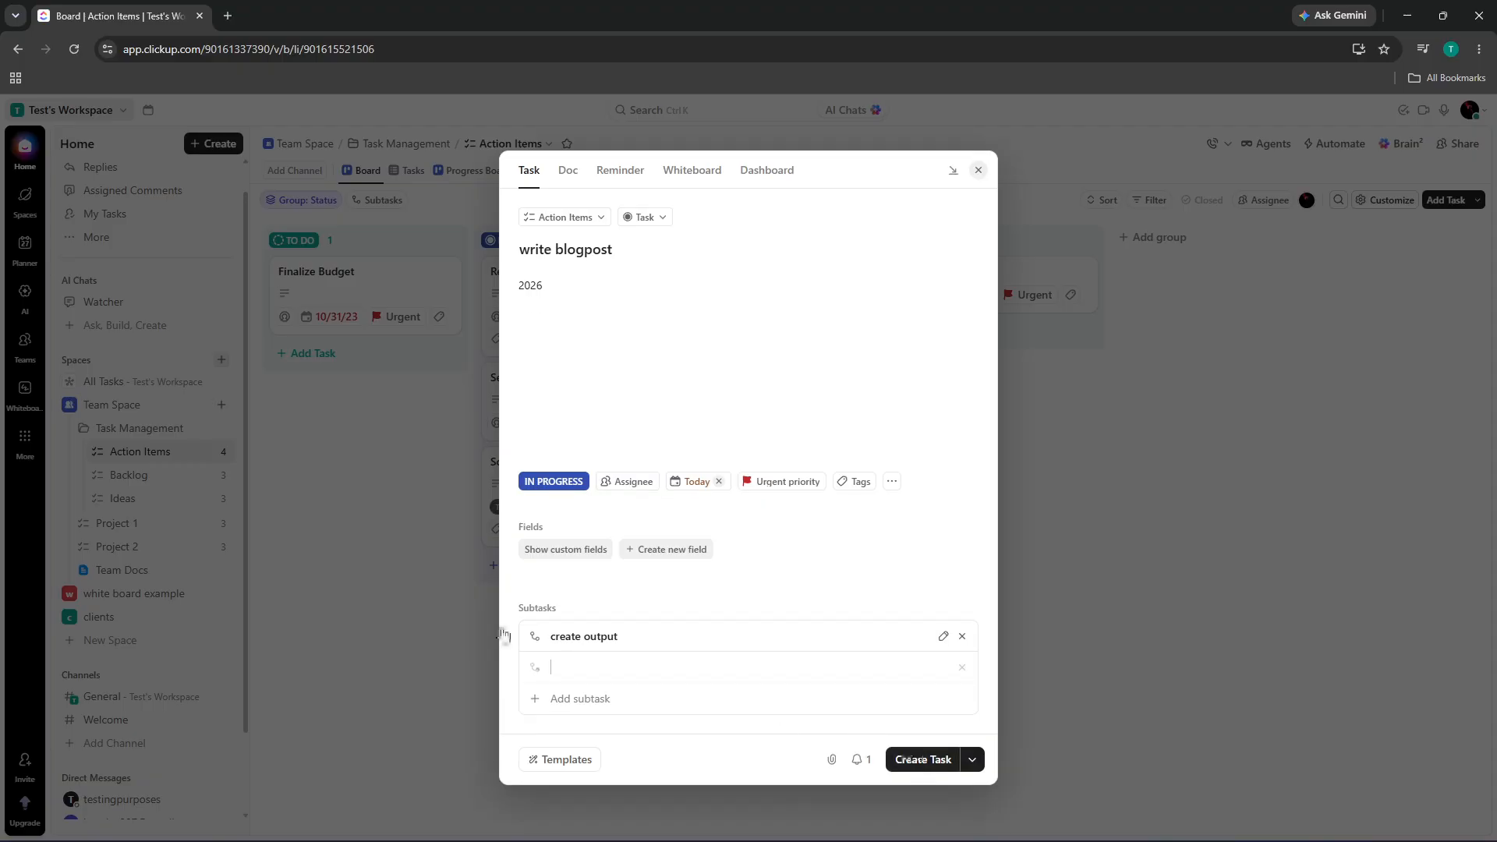
pyautogui.click(945, 761)
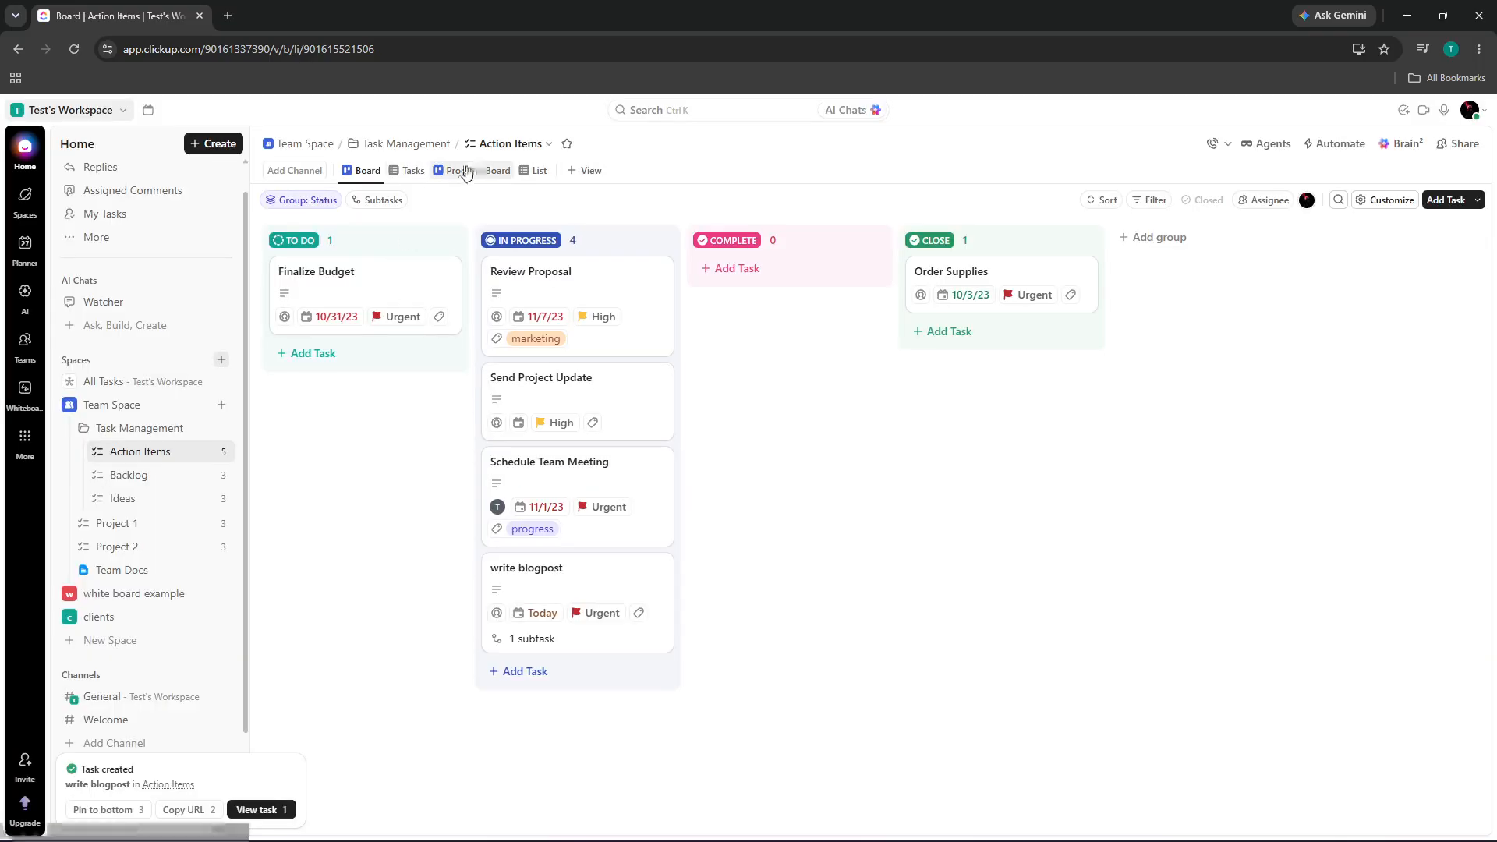
# Step: Look at the Action Items list in its Tasks, Progress Board and List views, and check the Inbox
pyautogui.click(409, 171)
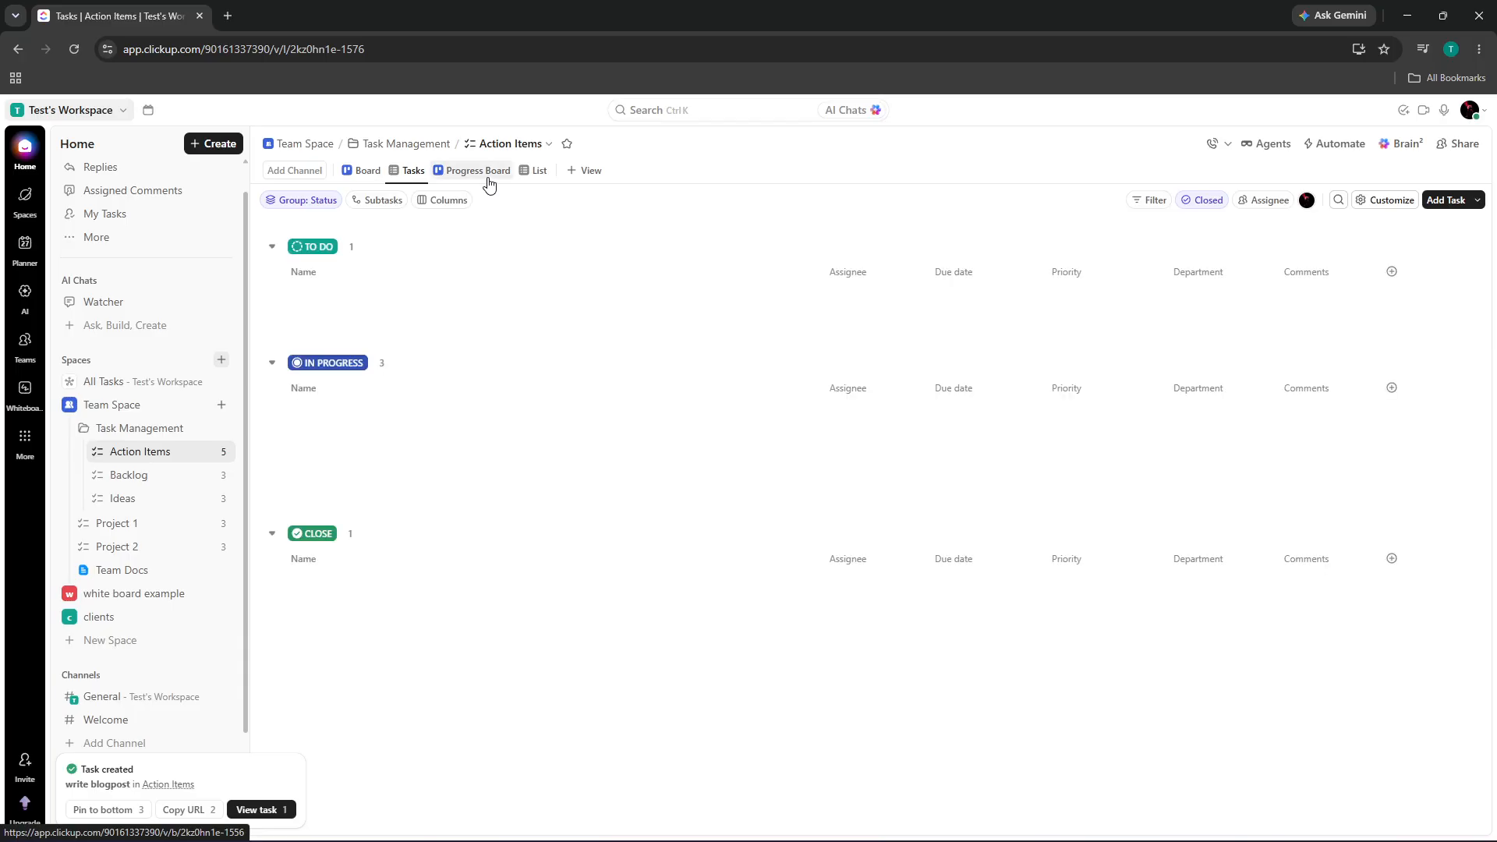
pyautogui.click(489, 182)
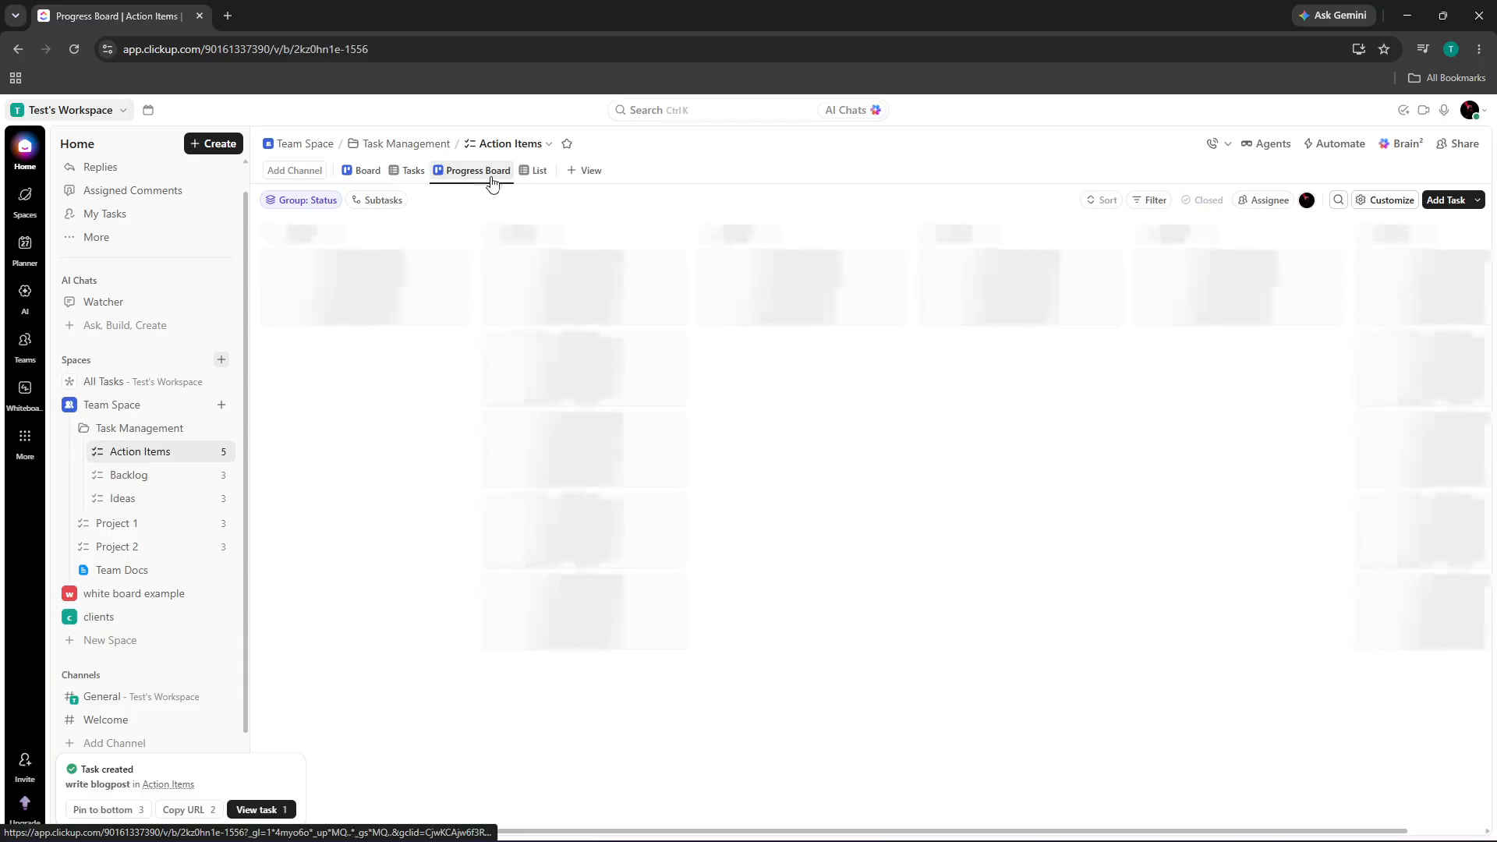
pyautogui.click(531, 172)
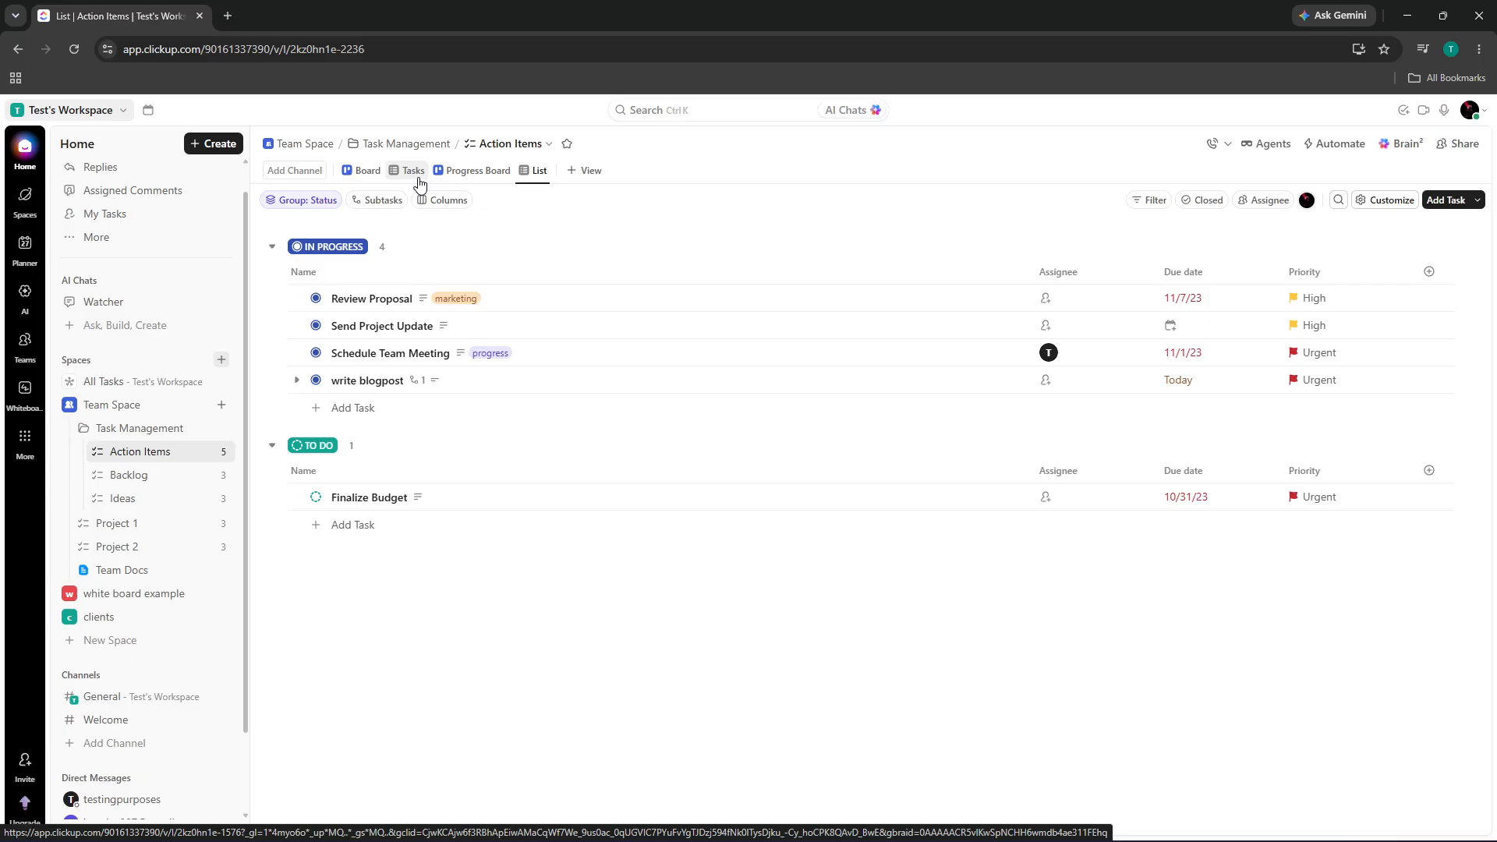
pyautogui.scroll(1, 129, 234)
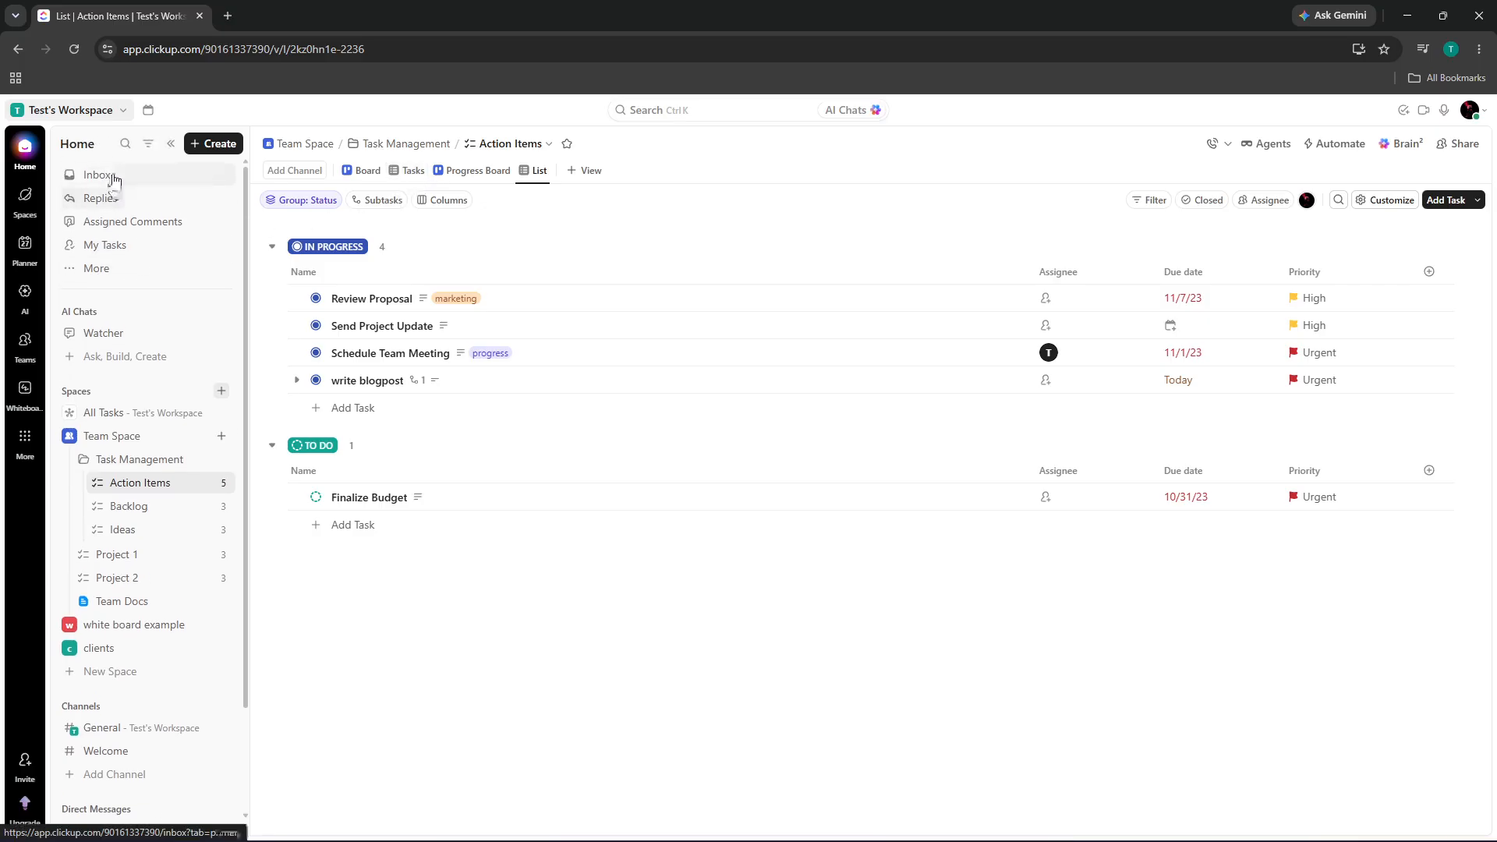
pyautogui.click(112, 177)
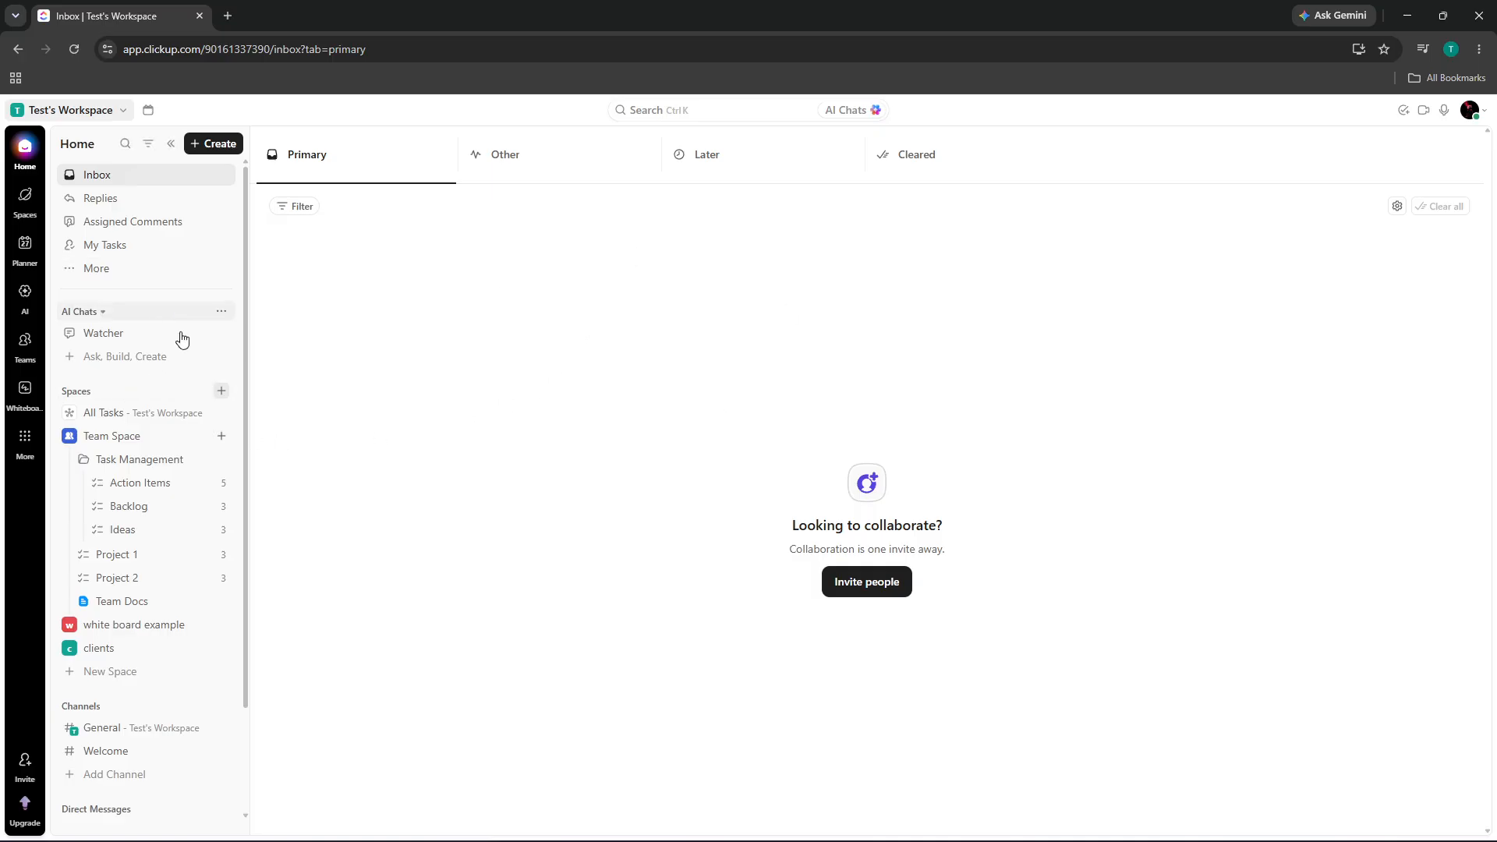
# Step: Return to the Action Items list and post the comment "this is a comment" on the Finalize Budget task
pyautogui.click(144, 488)
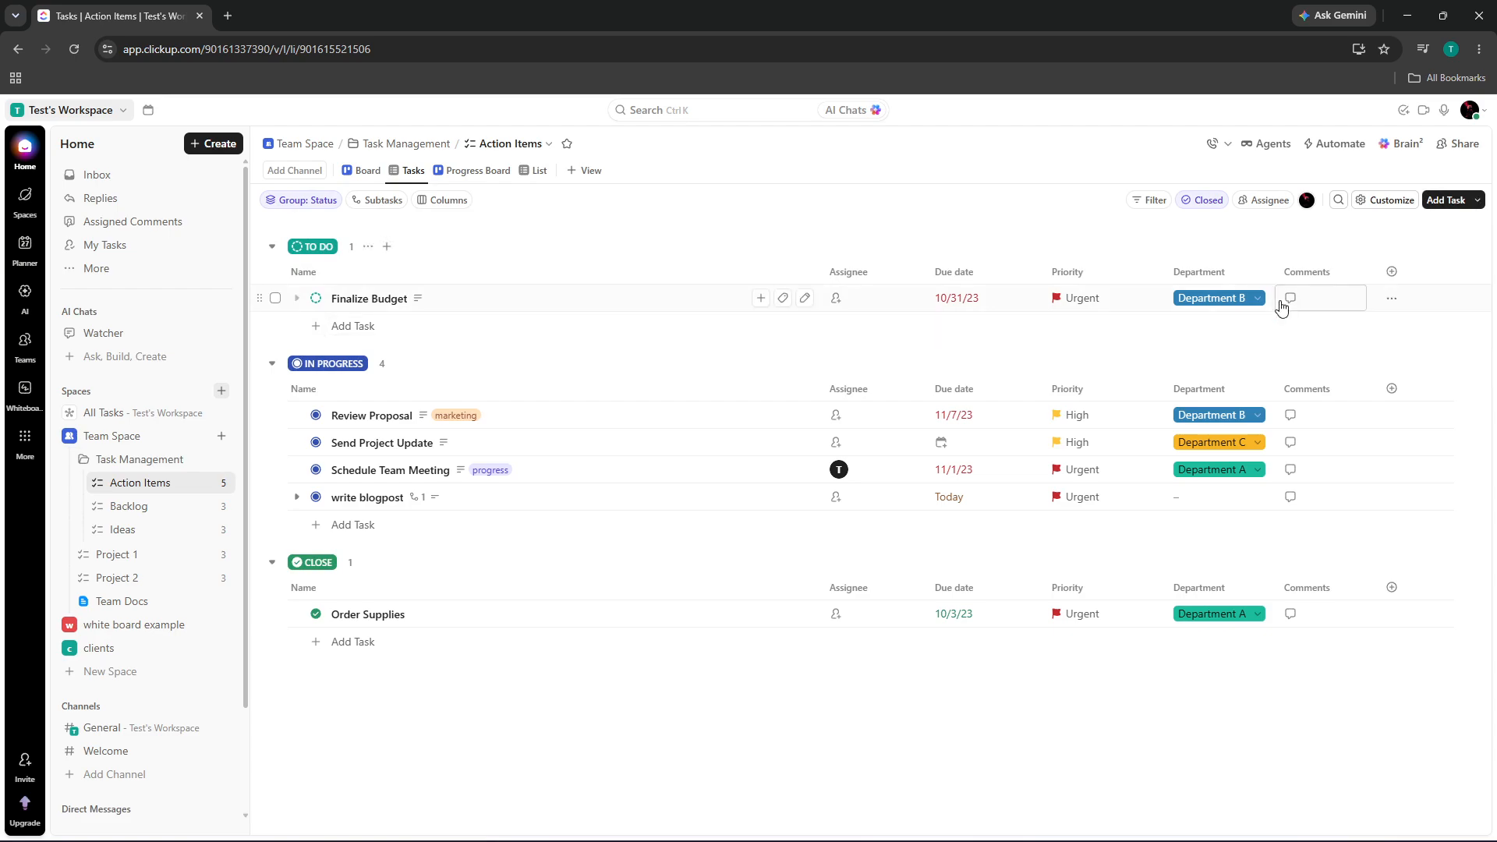
pyautogui.click(1294, 304)
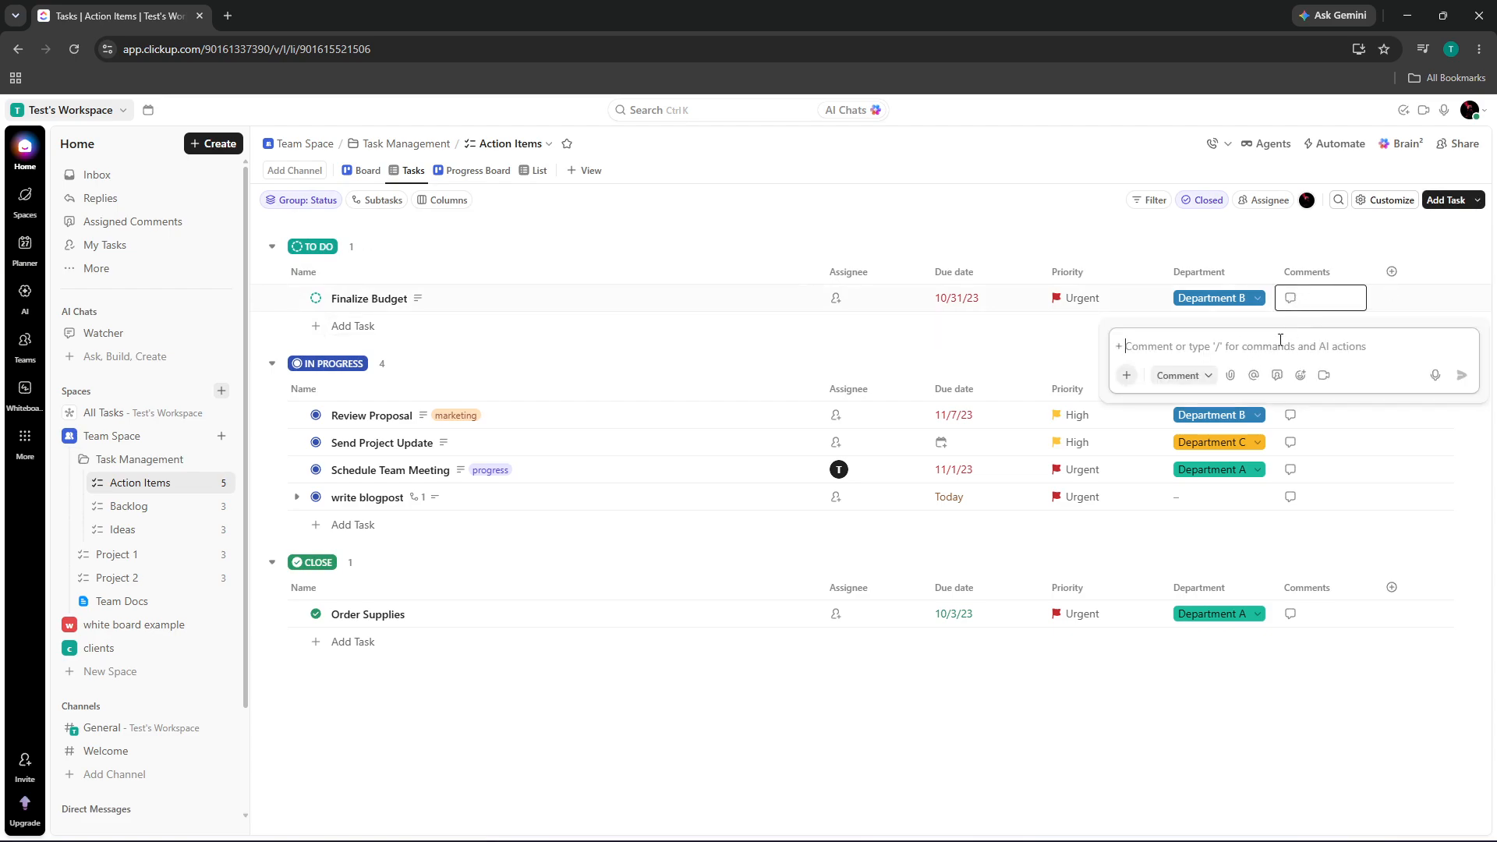
pyautogui.write('this')
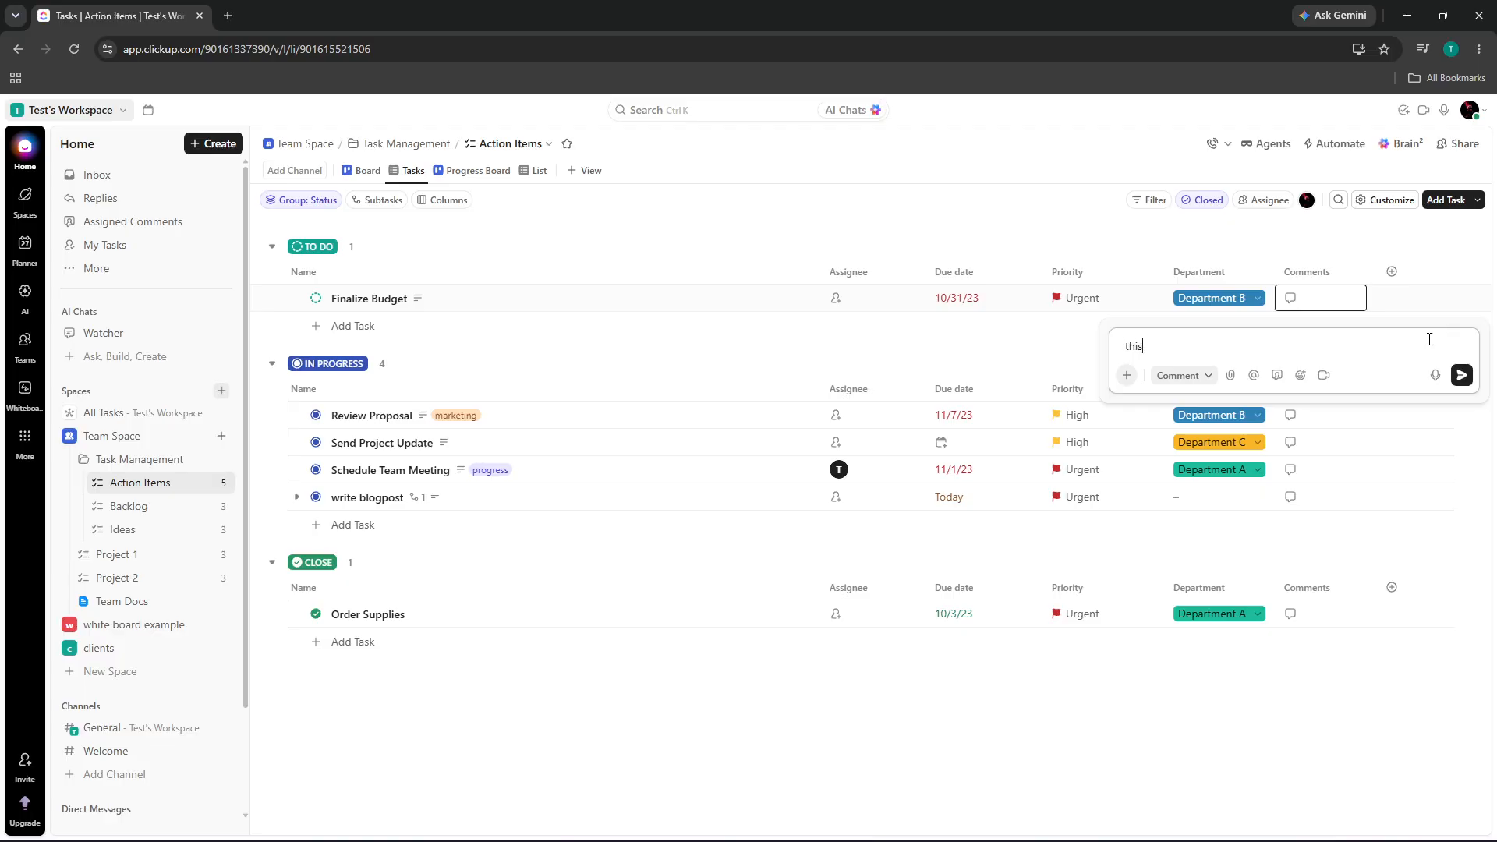
pyautogui.write(' is a comment')
pyautogui.click(1460, 374)
pyautogui.click(1049, 364)
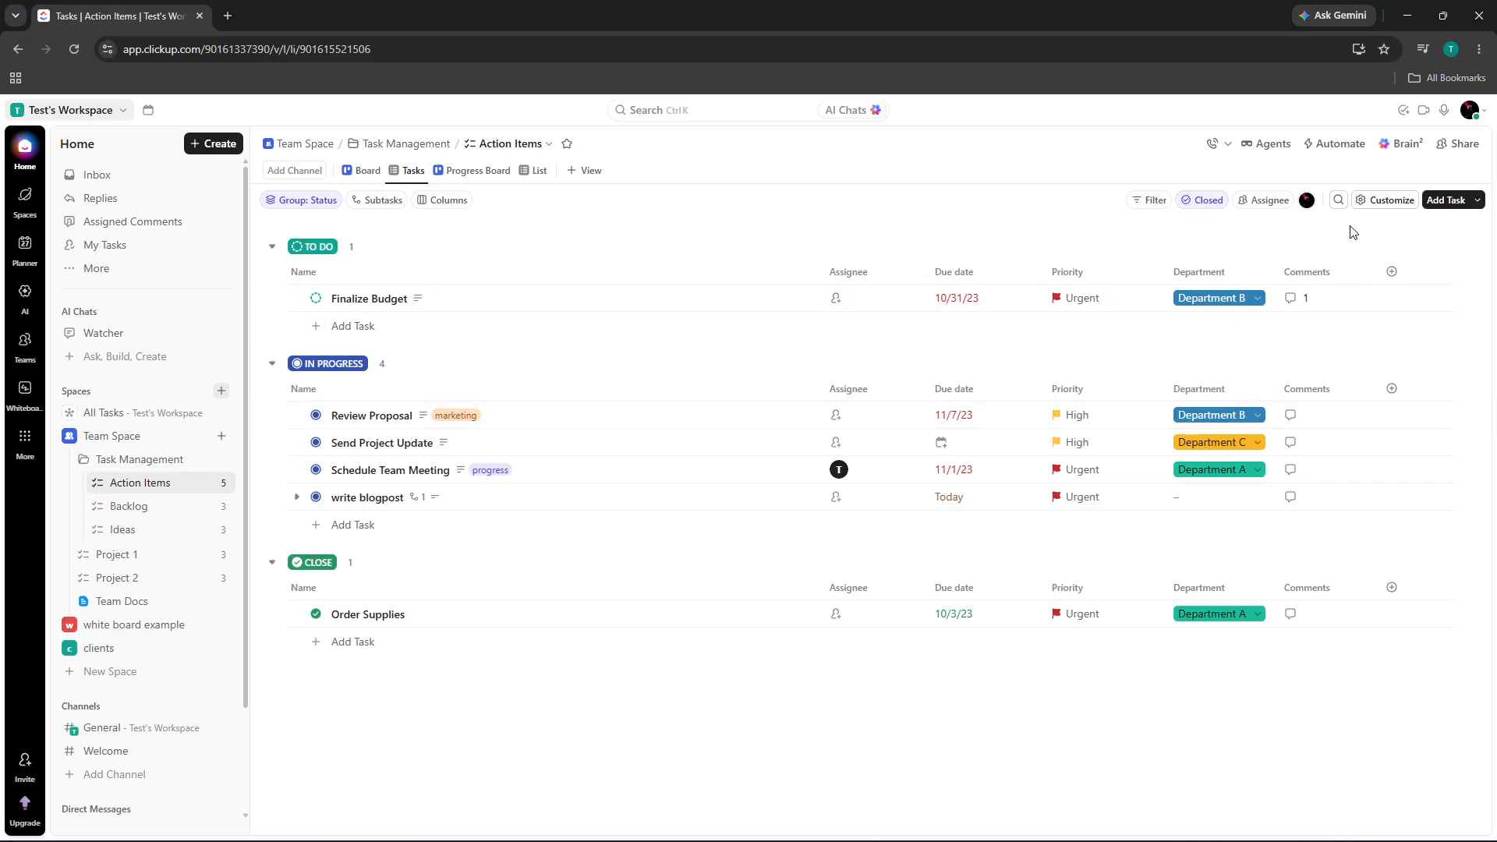
# Step: Collapse and re-expand the To Do group, and review the Tasks view's customization options
pyautogui.click(272, 247)
pyautogui.click(273, 247)
pyautogui.click(1374, 206)
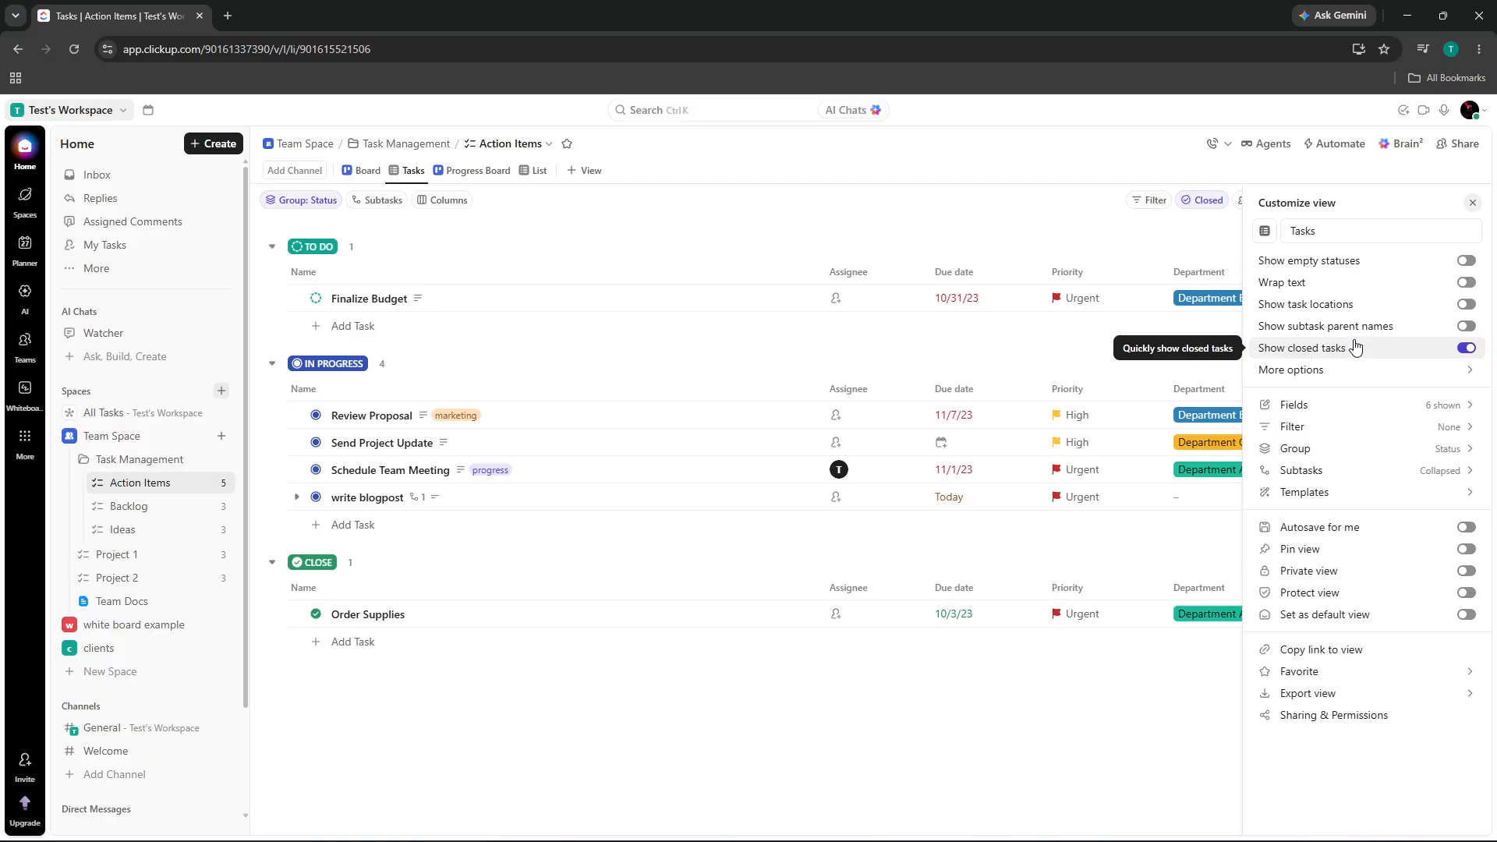
pyautogui.click(900, 725)
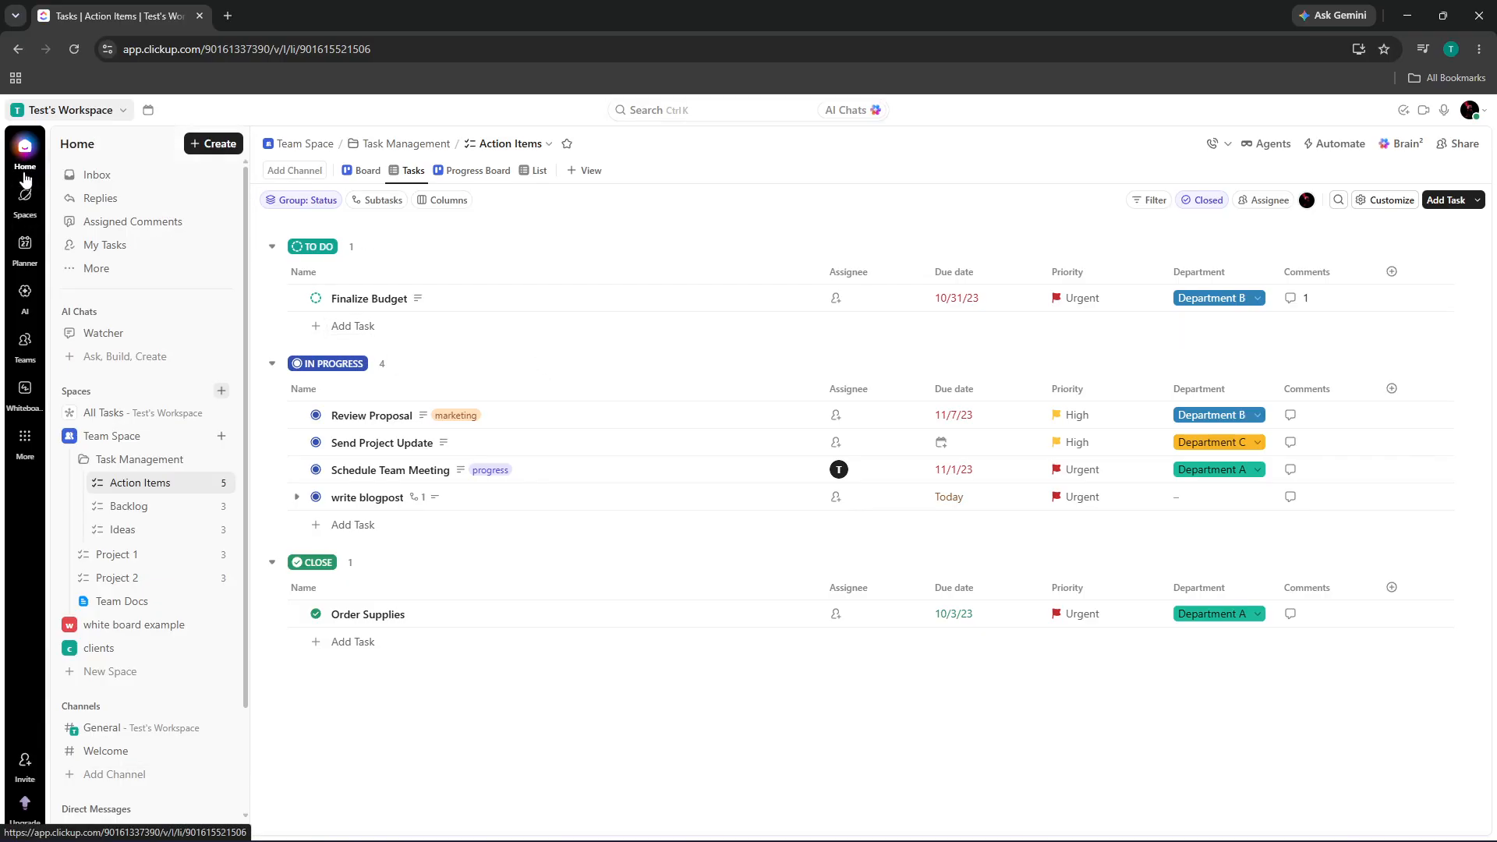
# Step: Open the Spaces area of the workspace
pyautogui.click(23, 201)
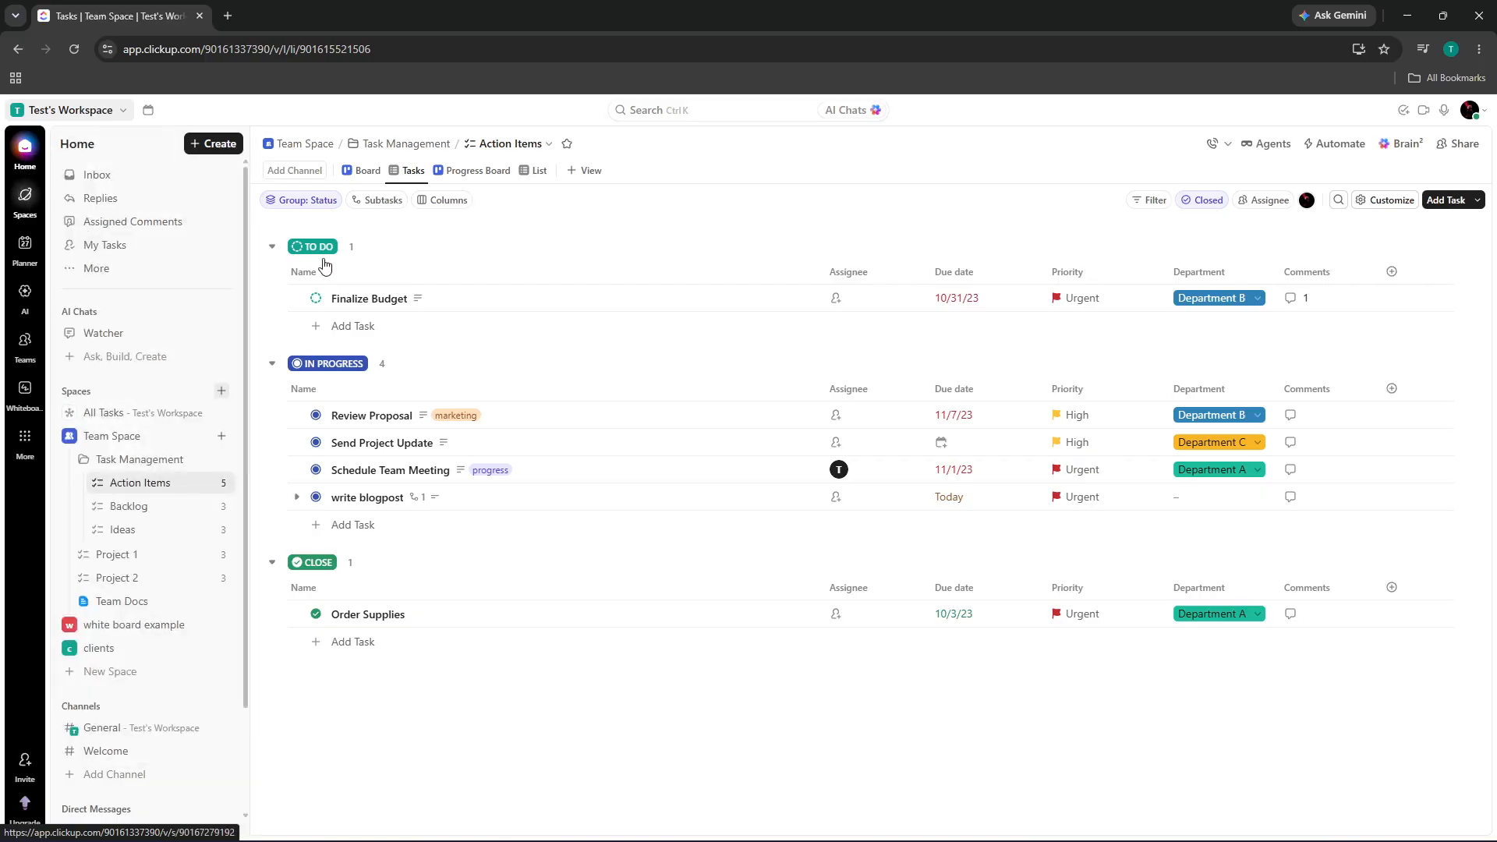